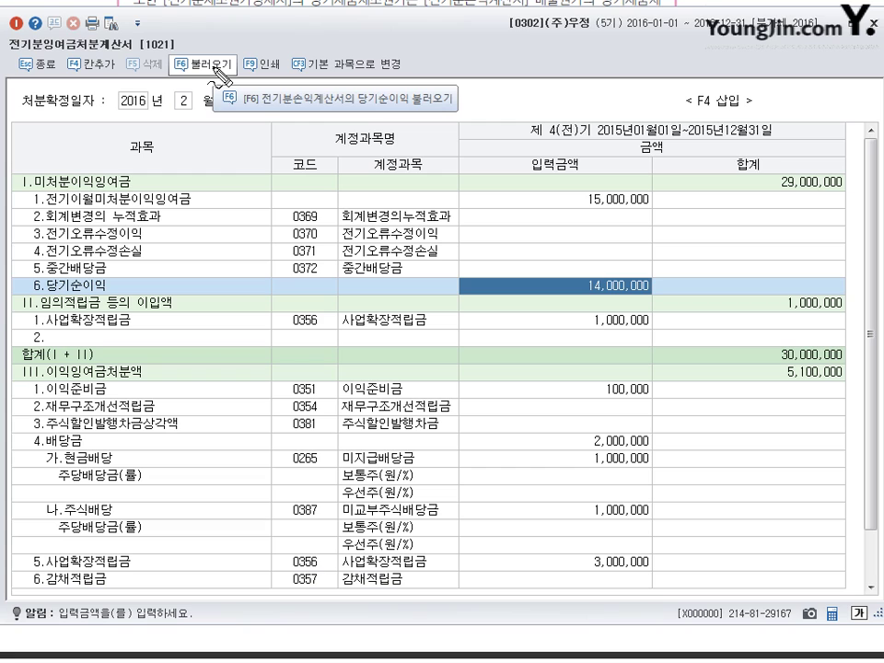
pyautogui.moveTo(193, 75)
pyautogui.mouseDown()
pyautogui.moveTo(184, 61)
pyautogui.moveTo(180, 73)
pyautogui.mouseUp()
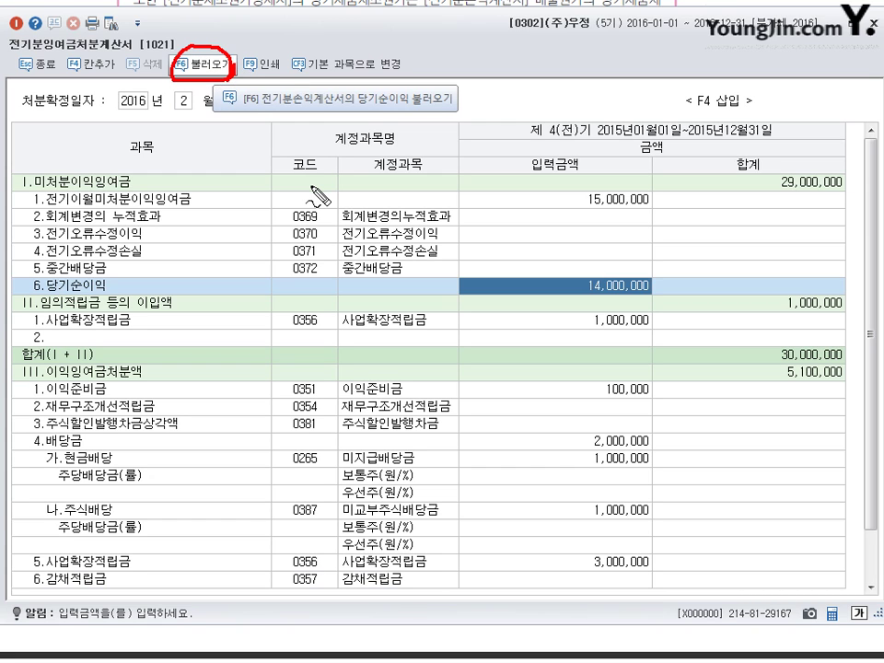
pyautogui.moveTo(193, 73)
pyautogui.mouseDown()
pyautogui.moveTo(465, 247)
pyautogui.moveTo(559, 289)
pyautogui.moveTo(557, 274)
pyautogui.moveTo(542, 282)
pyautogui.mouseUp()
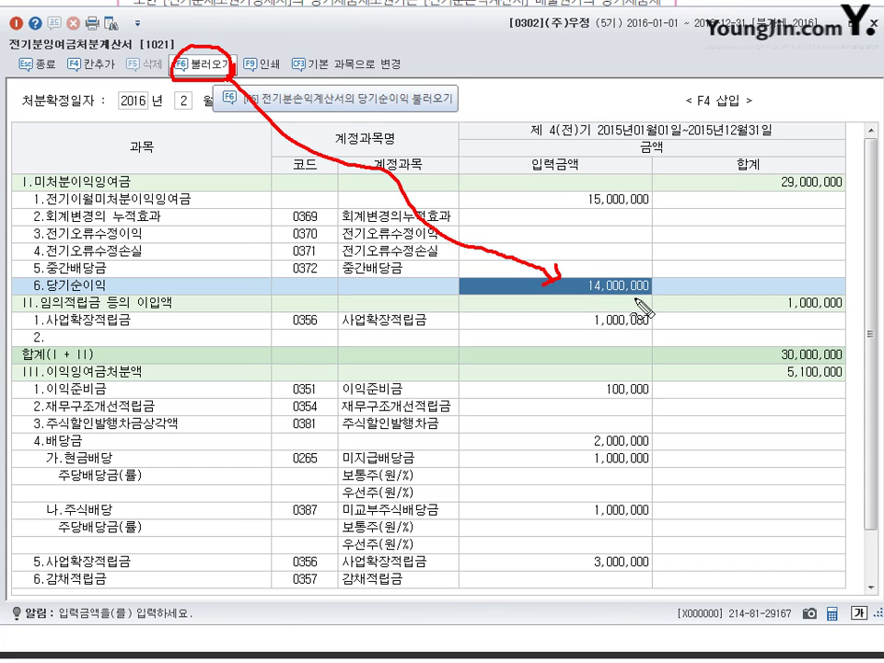
pyautogui.moveTo(607, 267)
pyautogui.mouseDown()
pyautogui.moveTo(642, 268)
pyautogui.moveTo(622, 263)
pyautogui.mouseUp()
pyautogui.press('Escape')
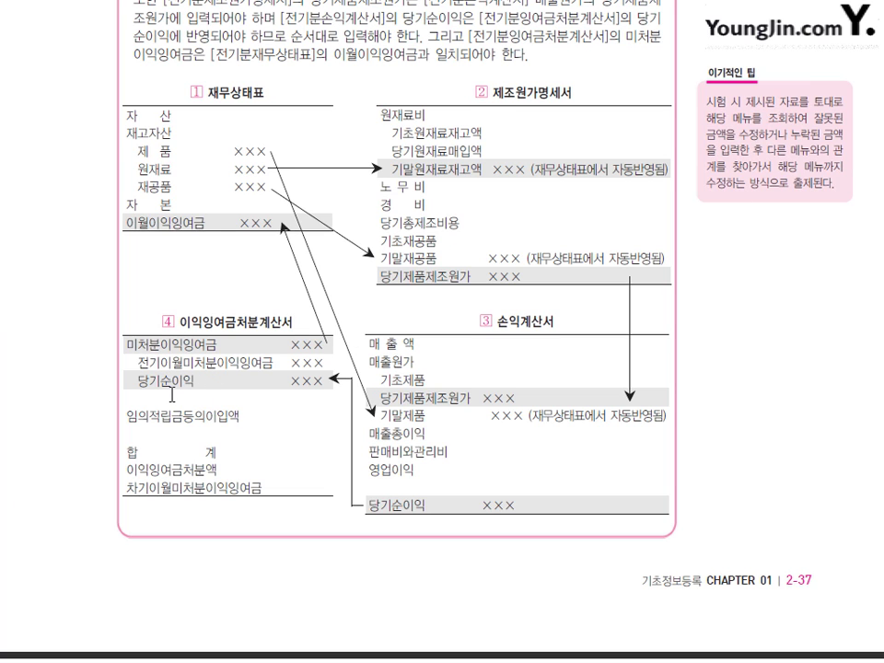
pyautogui.press('F6')
pyautogui.moveTo(111, 418)
pyautogui.mouseDown()
pyautogui.moveTo(123, 416)
pyautogui.moveTo(138, 440)
pyautogui.mouseUp()
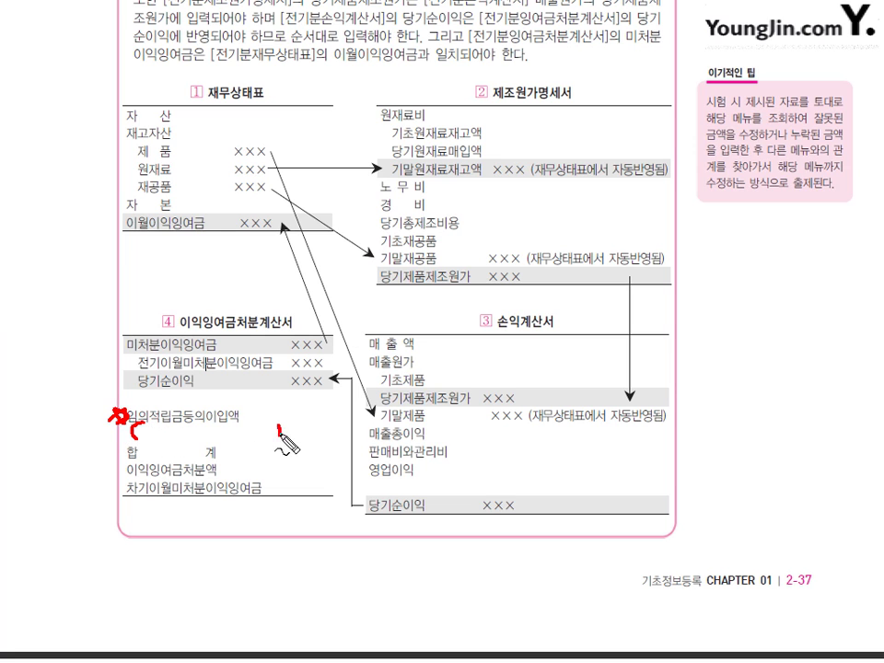
pyautogui.moveTo(276, 426); pyautogui.dragTo(278, 438)
pyautogui.moveTo(149, 439)
pyautogui.mouseDown()
pyautogui.moveTo(280, 438)
pyautogui.moveTo(262, 429)
pyautogui.moveTo(161, 429)
pyautogui.moveTo(138, 439)
pyautogui.mouseUp()
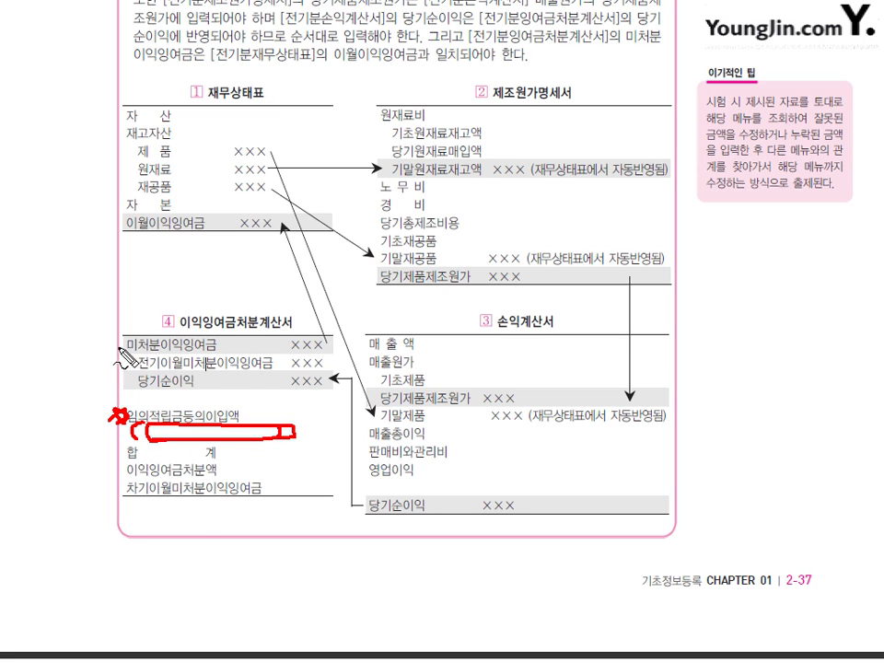
pyautogui.moveTo(129, 349)
pyautogui.mouseDown()
pyautogui.moveTo(211, 327)
pyautogui.moveTo(112, 337)
pyautogui.moveTo(108, 346)
pyautogui.mouseUp()
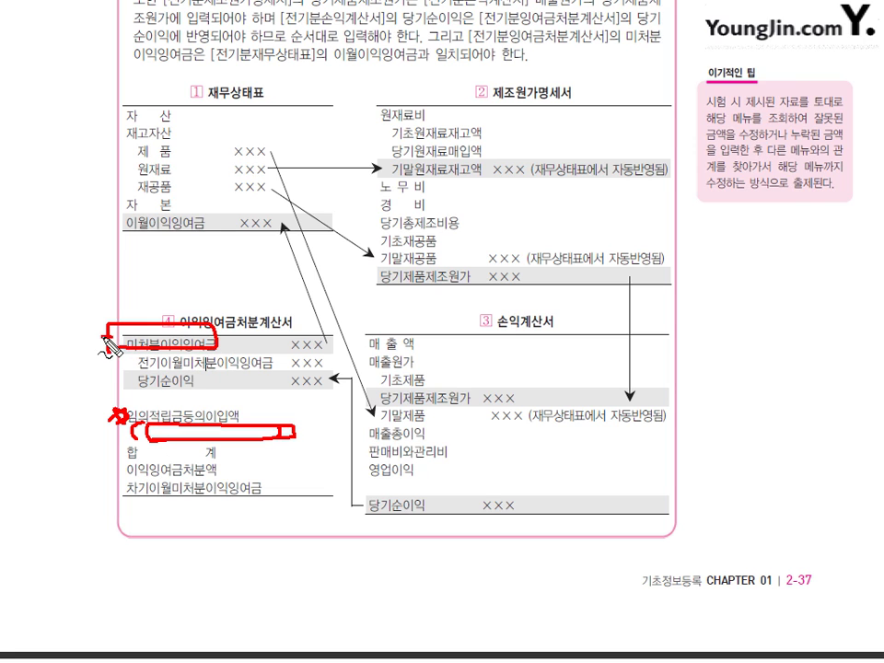
pyautogui.moveTo(108, 346)
pyautogui.mouseDown()
pyautogui.moveTo(87, 326)
pyautogui.moveTo(59, 241)
pyautogui.moveTo(119, 221)
pyautogui.moveTo(110, 227)
pyautogui.mouseUp()
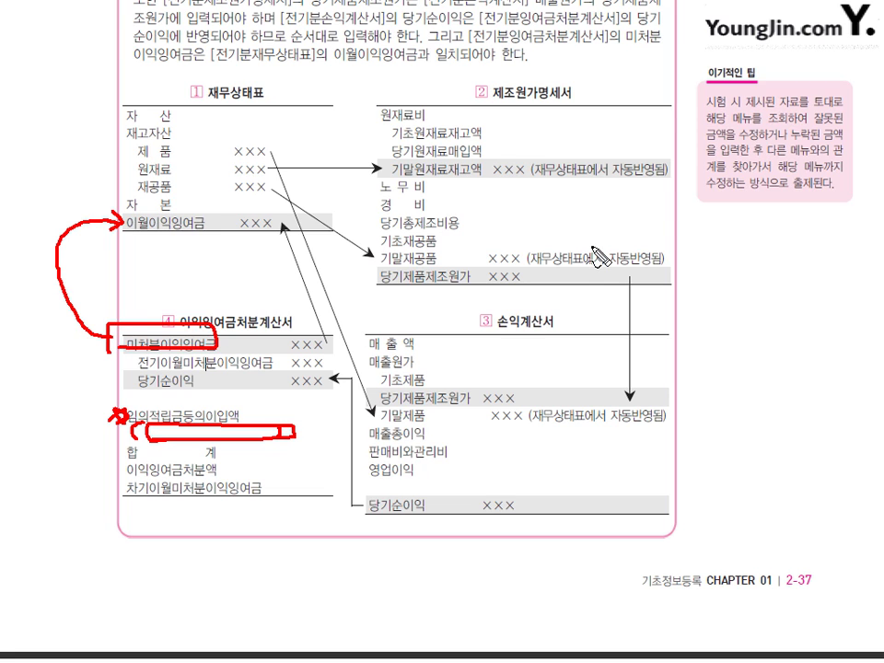
pyautogui.press('Escape')
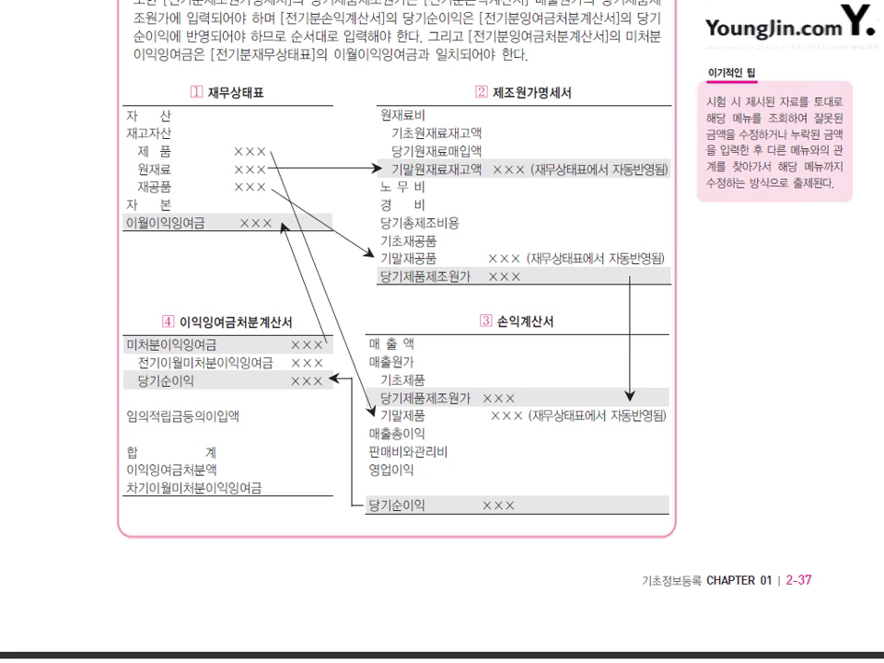
# Switch to KcLep and open the prior-period retained earnings disposition statement (전기분잉여금처분계산서)
pyautogui.hotkey('alt', 'Tab')
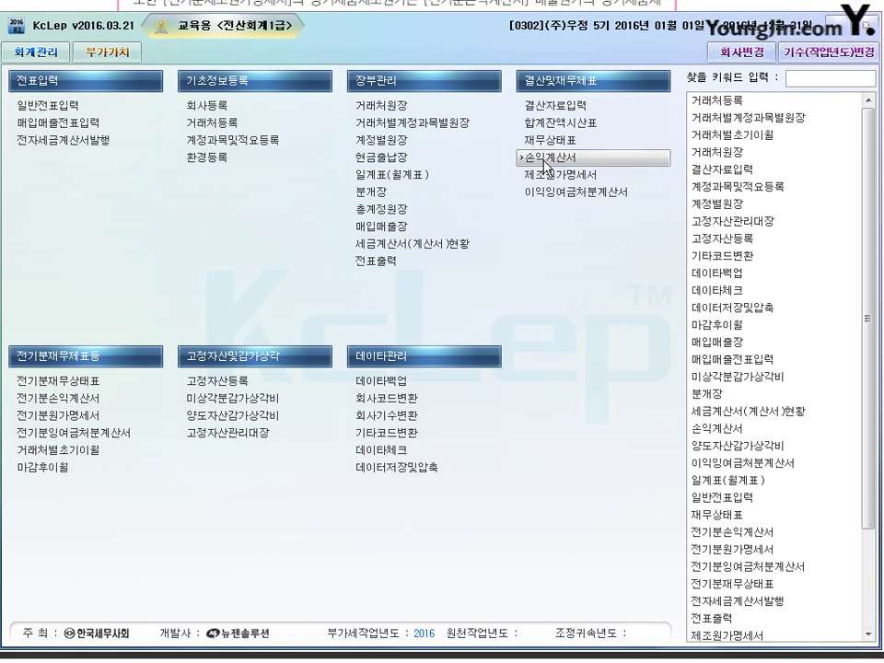
pyautogui.click(561, 203)
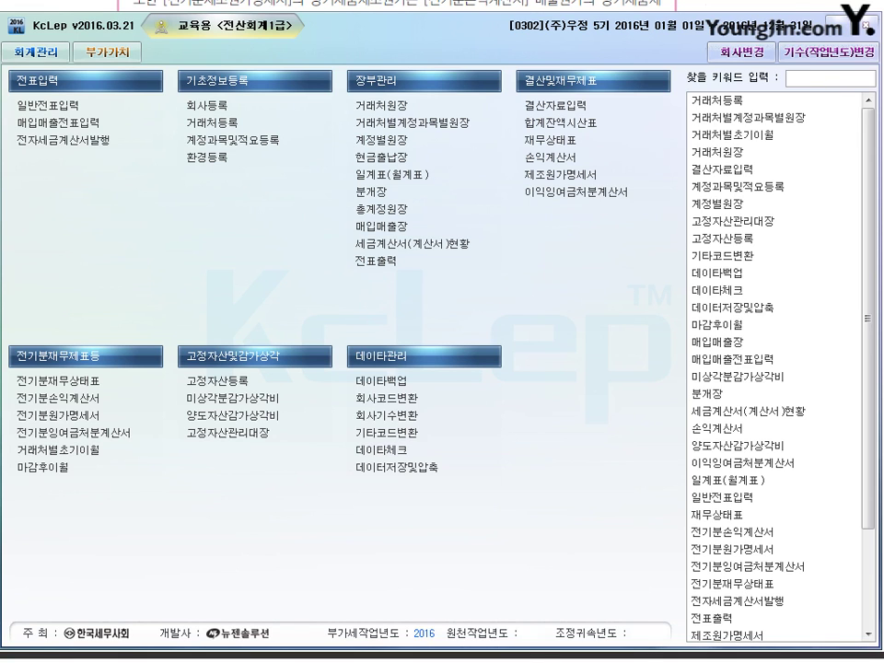
pyautogui.click(93, 451)
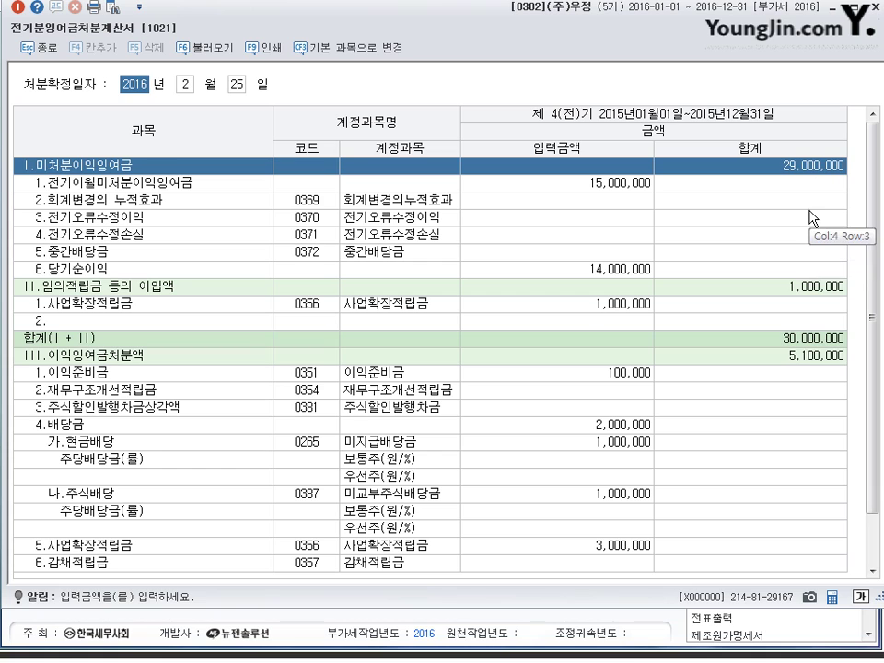
pyautogui.press('Return')
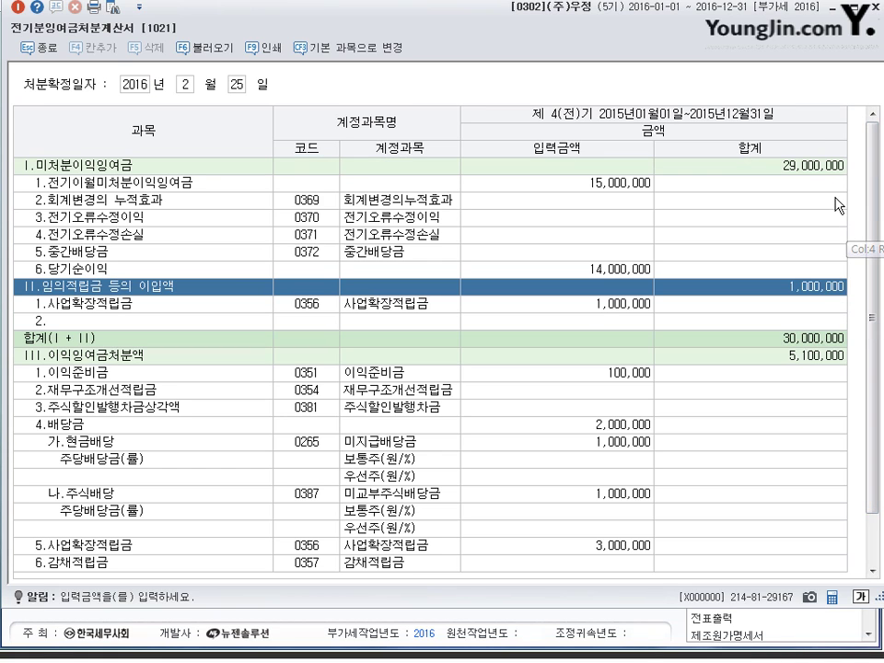
# Clear the 사업확장적립금 amount under section II, 임의적립금 등의 이입액
pyautogui.click(824, 271)
pyautogui.click(791, 289)
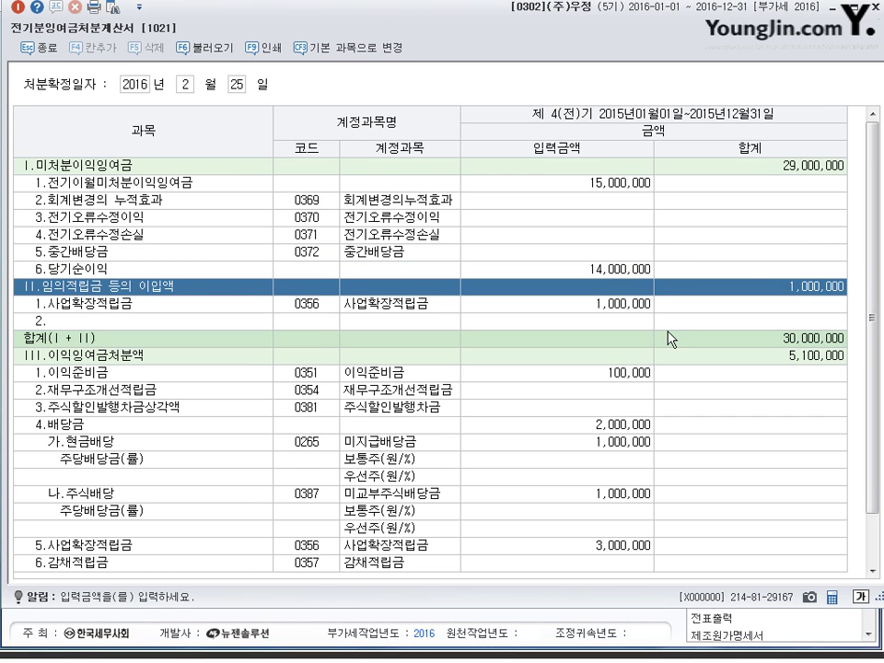
pyautogui.click(594, 304)
pyautogui.press('Delete')
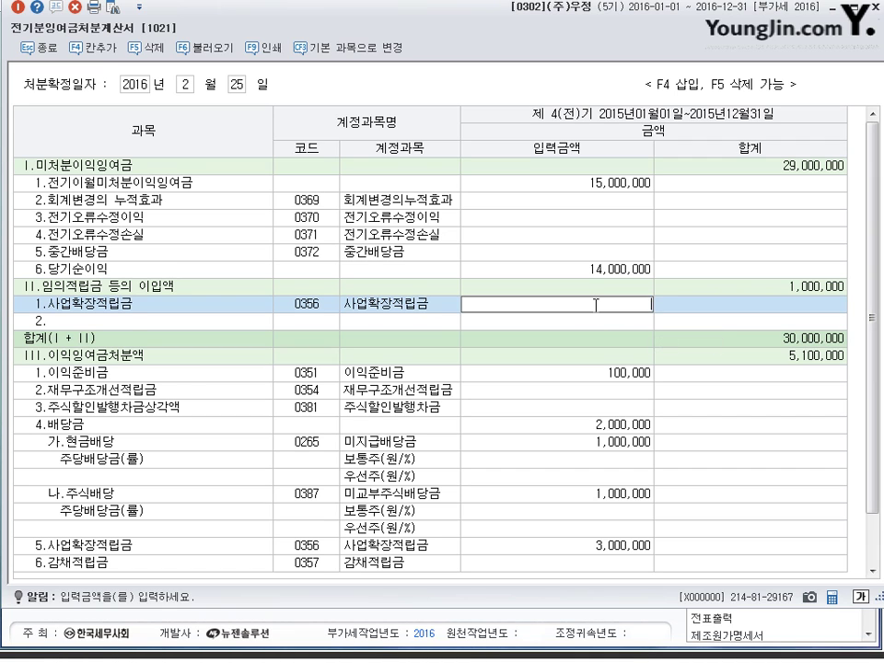
pyautogui.press('Return')
pyautogui.click(593, 306)
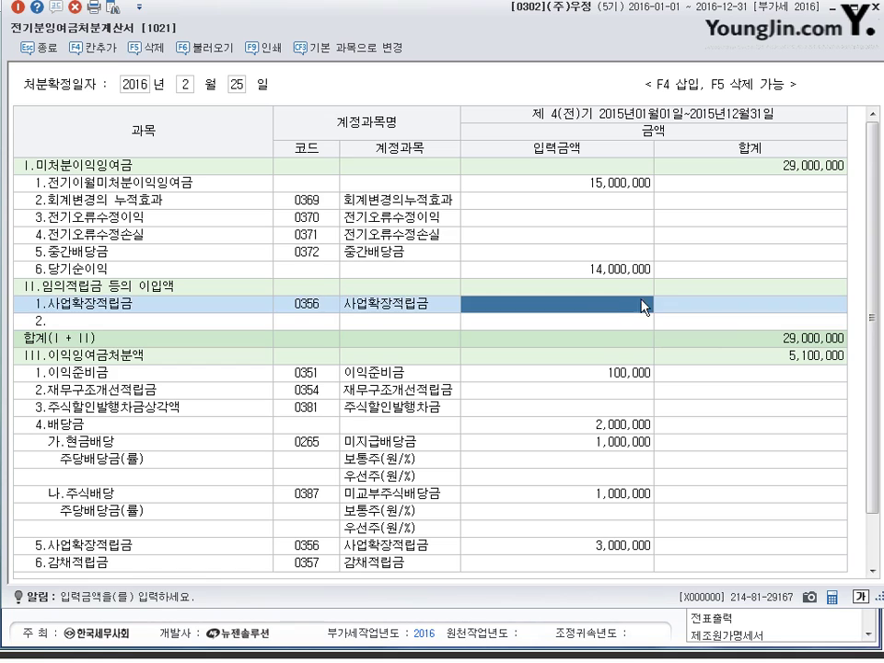
# Compare the 미처분이익잉여금 total with the 이월이익잉여금 amount in the prior-period balance sheet (전기분재무상태표), then return to the textbook diagram
pyautogui.click(195, 169)
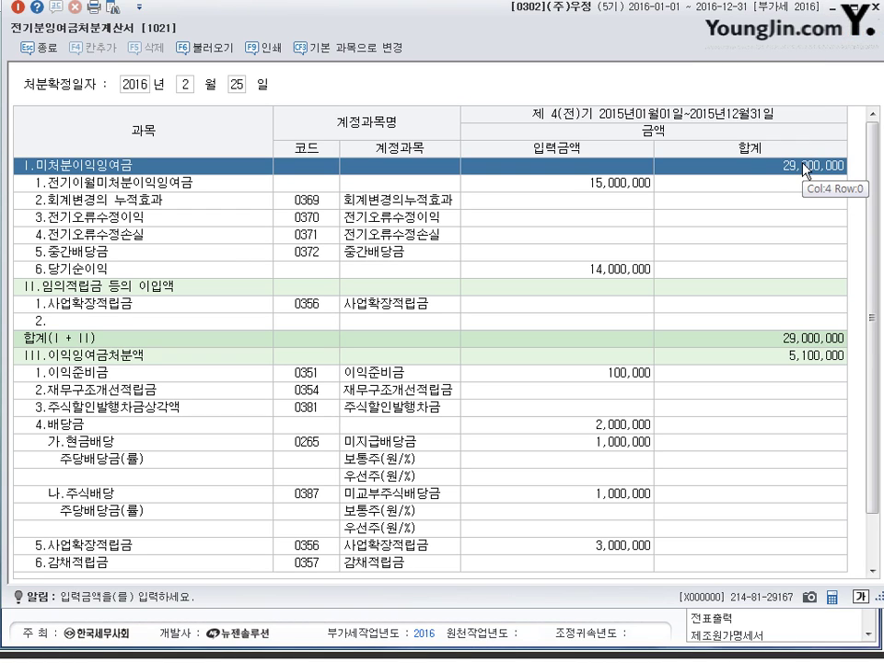
pyautogui.click(834, 12)
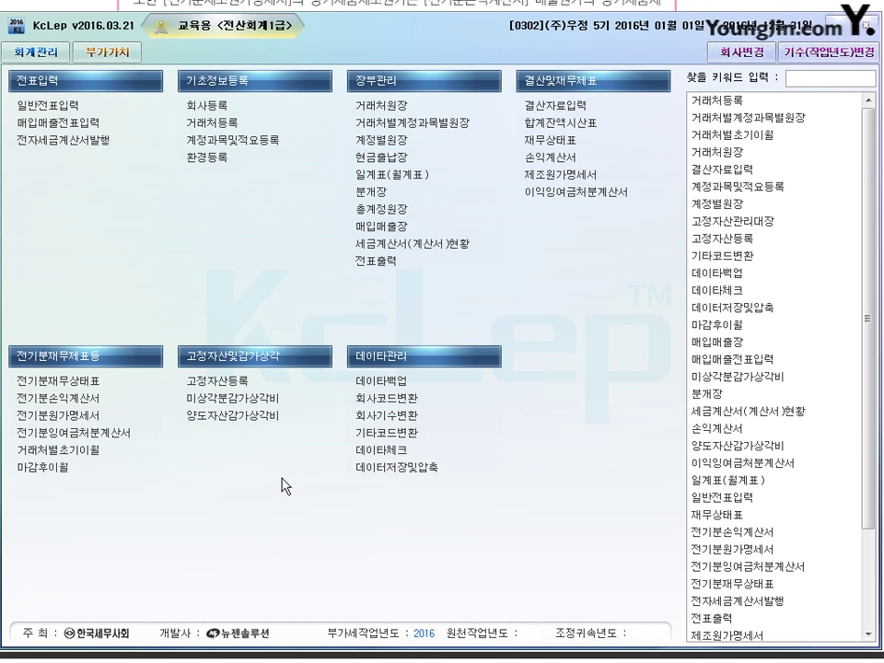
pyautogui.click(116, 387)
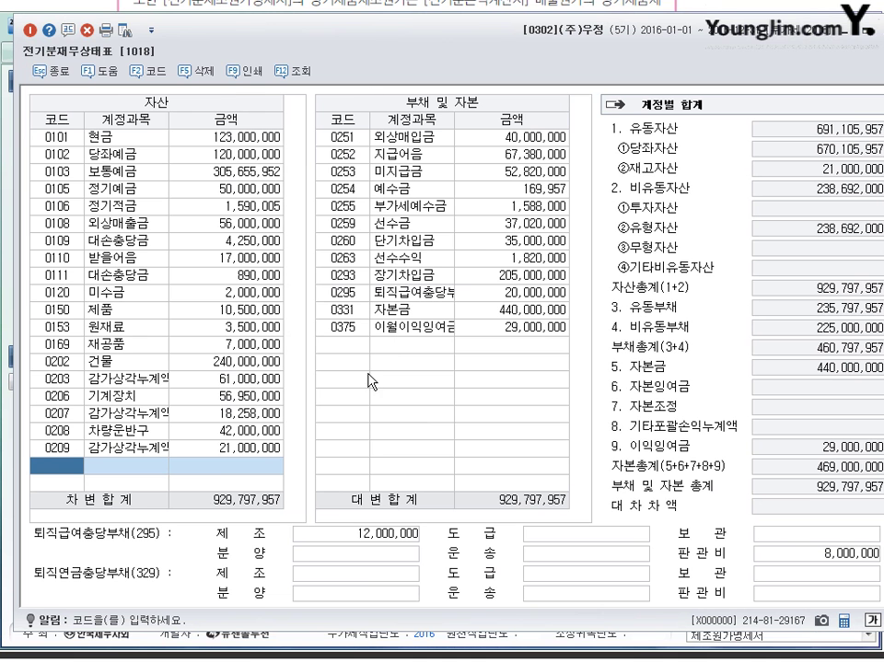
pyautogui.click(396, 329)
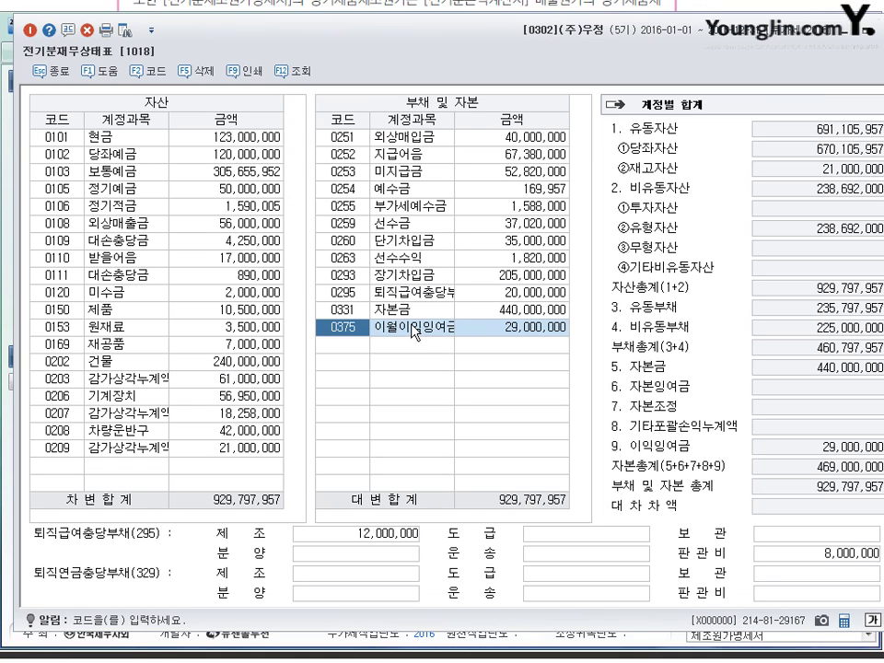
pyautogui.click(508, 328)
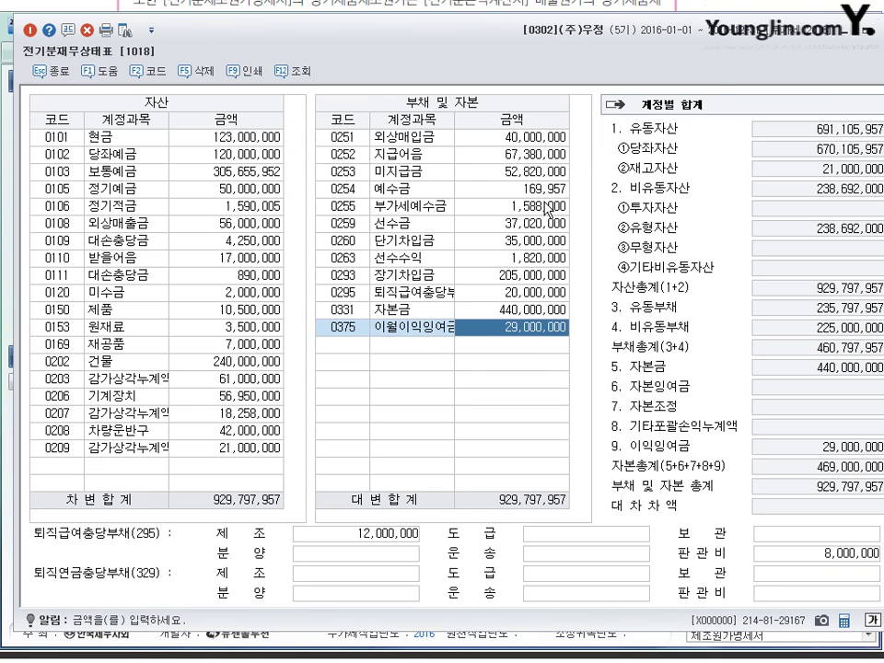
pyautogui.press('Escape')
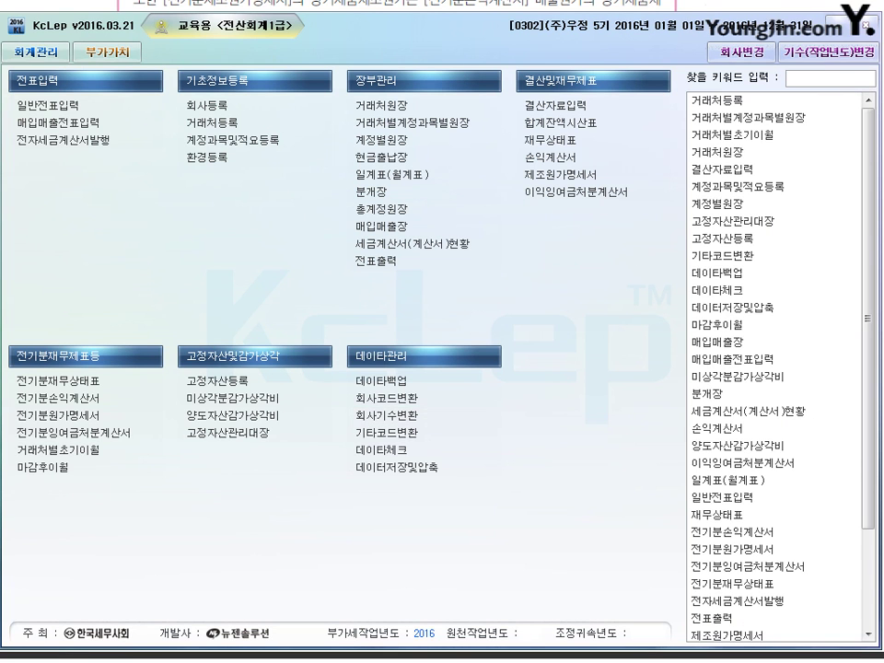
pyautogui.click(869, 31)
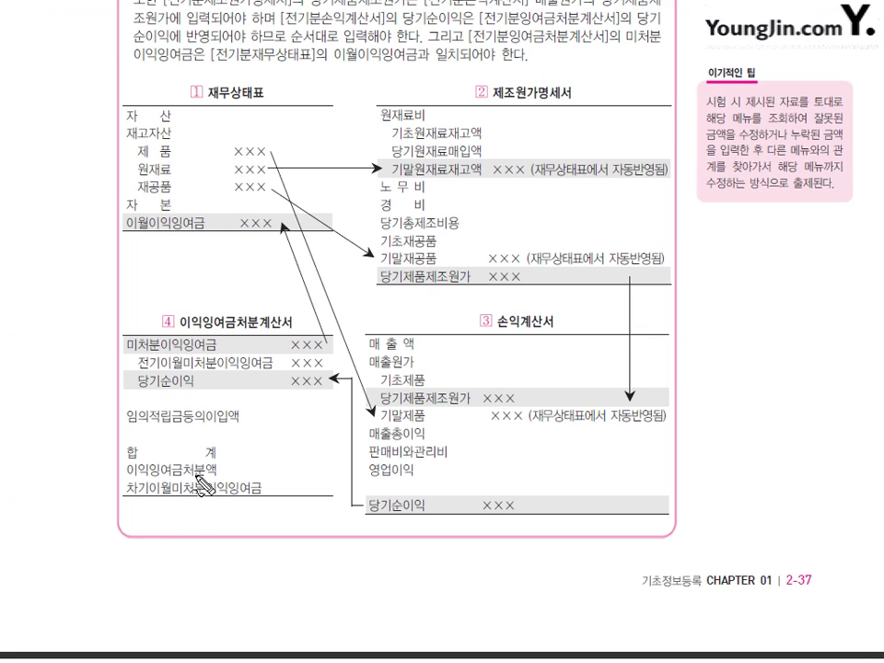
pyautogui.moveTo(227, 349)
pyautogui.mouseDown()
pyautogui.moveTo(140, 349)
pyautogui.moveTo(129, 339)
pyautogui.moveTo(118, 275)
pyautogui.moveTo(136, 225)
pyautogui.mouseUp()
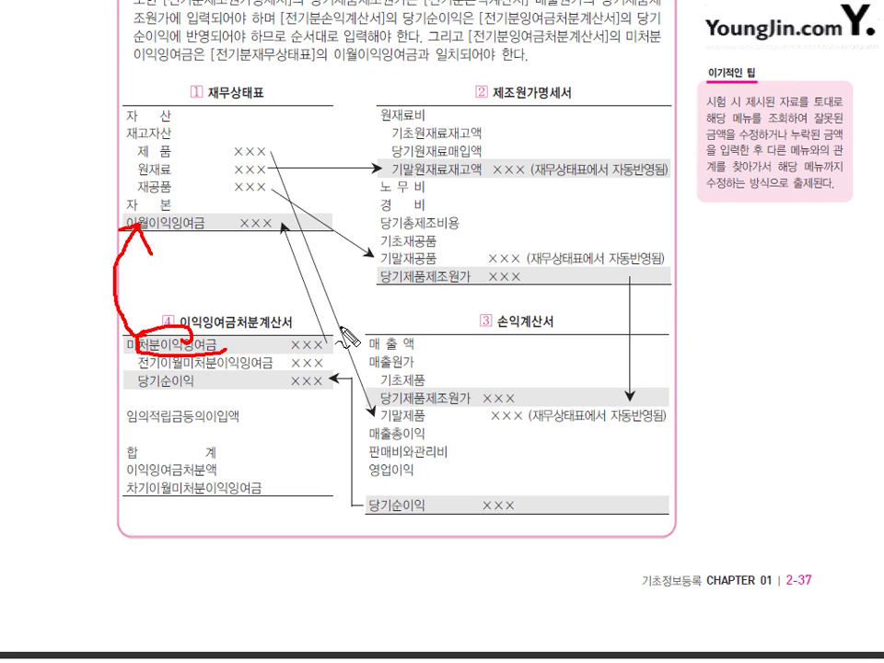
pyautogui.moveTo(485, 106); pyautogui.dragTo(504, 119)
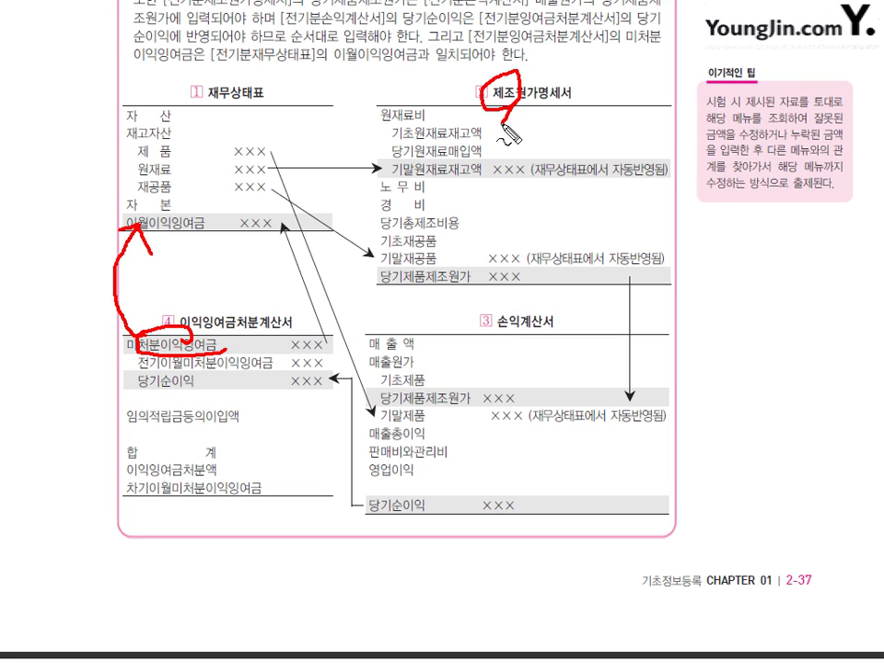
pyautogui.moveTo(509, 342)
pyautogui.mouseDown()
pyautogui.moveTo(480, 318)
pyautogui.moveTo(505, 346)
pyautogui.mouseUp()
pyautogui.moveTo(175, 336)
pyautogui.mouseDown()
pyautogui.moveTo(203, 308)
pyautogui.moveTo(227, 342)
pyautogui.mouseUp()
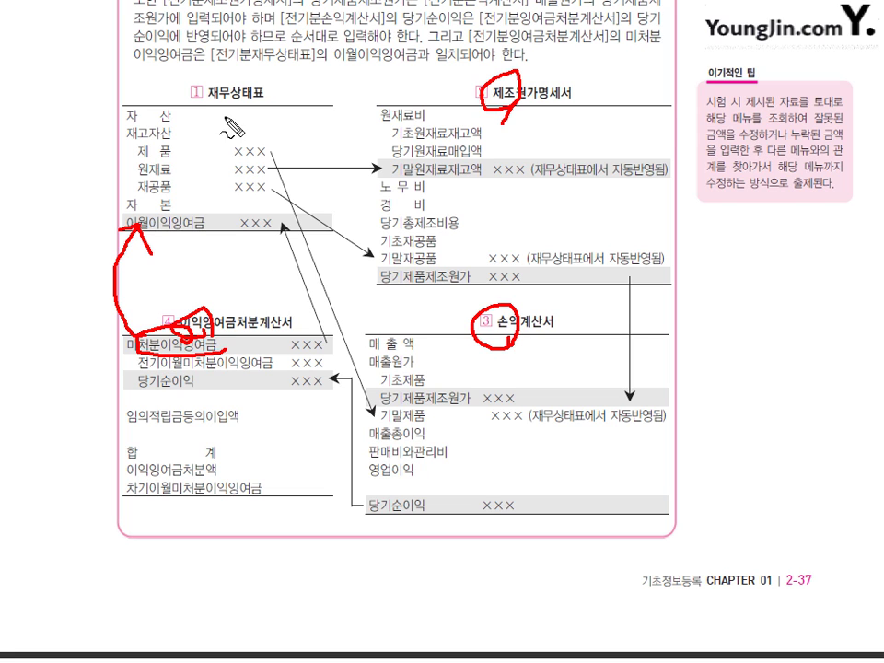
pyautogui.moveTo(225, 60); pyautogui.dragTo(219, 57)
pyautogui.moveTo(288, 76); pyautogui.dragTo(327, 73)
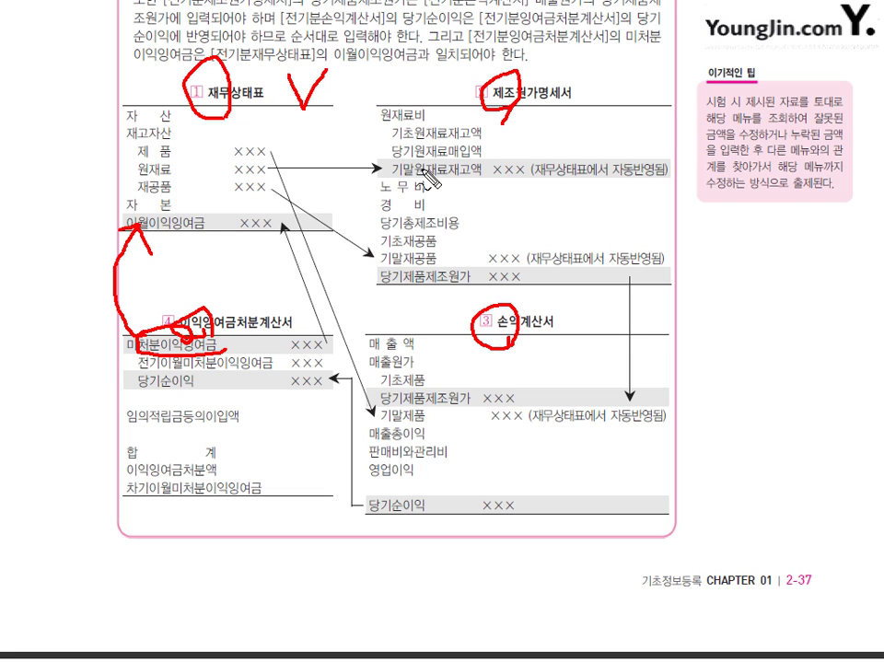
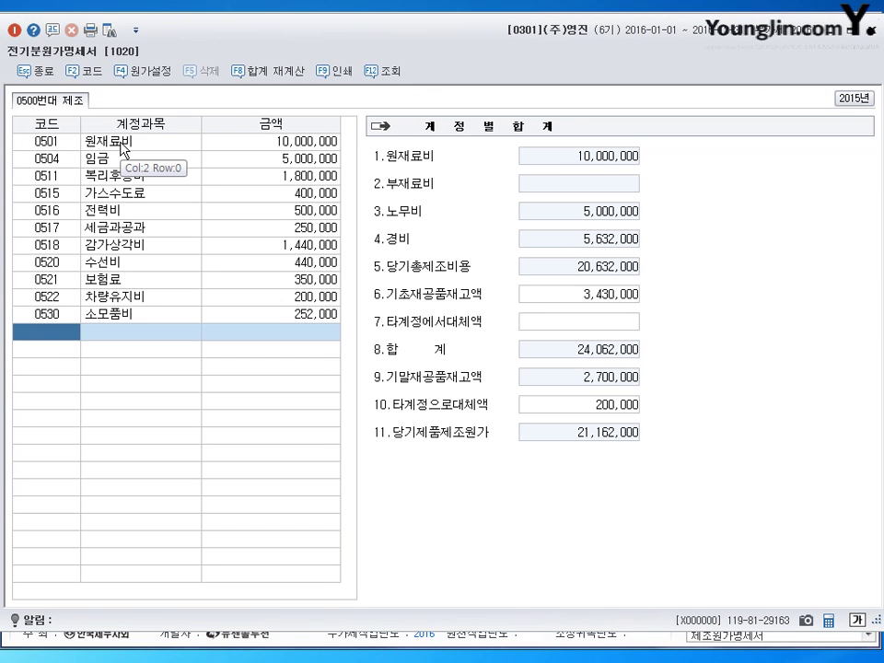
# Set the current raw material purchases (당기원재료매입액) of 원재료비 to 17,000,000 in the prior-period cost statement
pyautogui.doubleClick(303, 145)
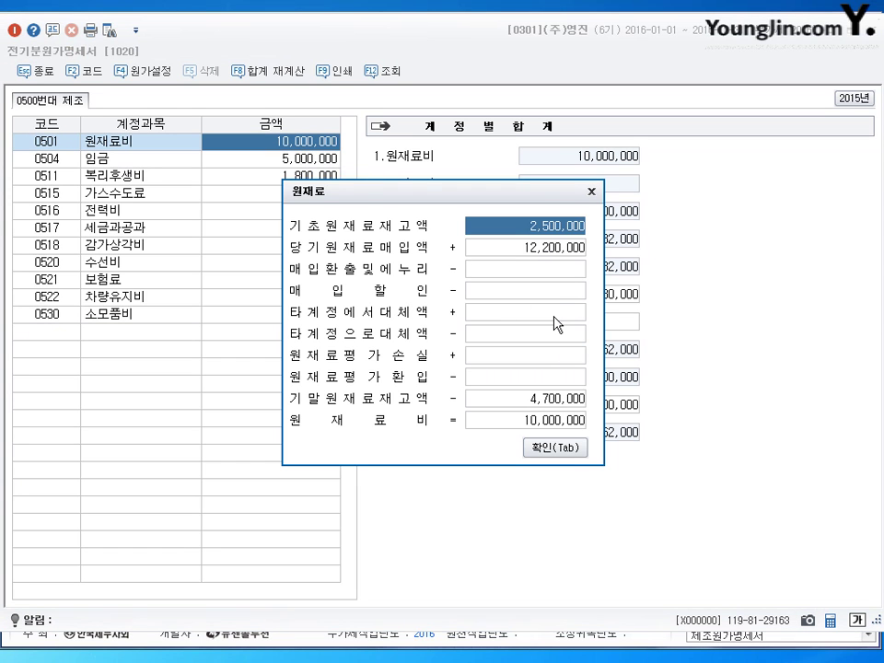
pyautogui.click(547, 253)
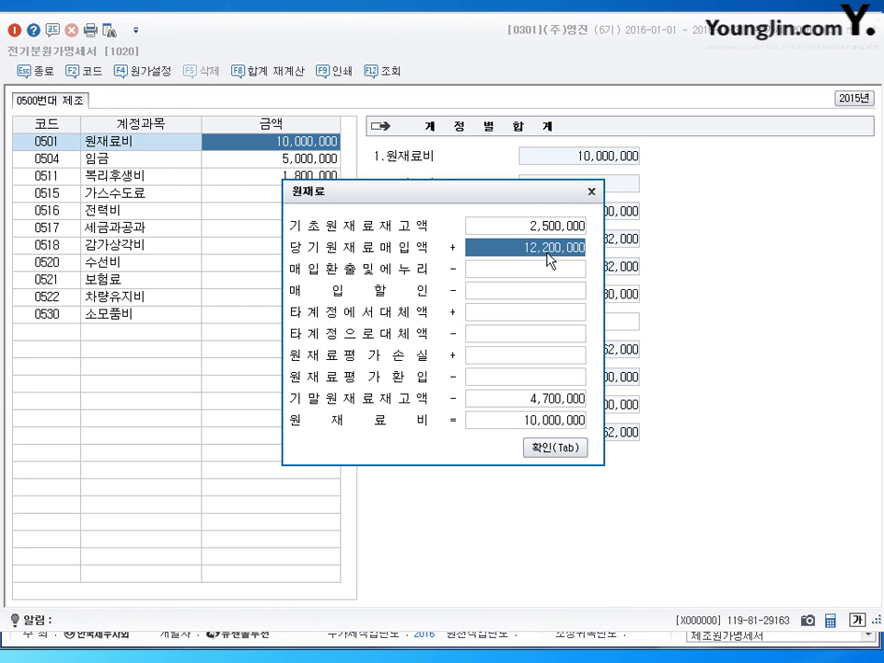
pyautogui.write('17000000')
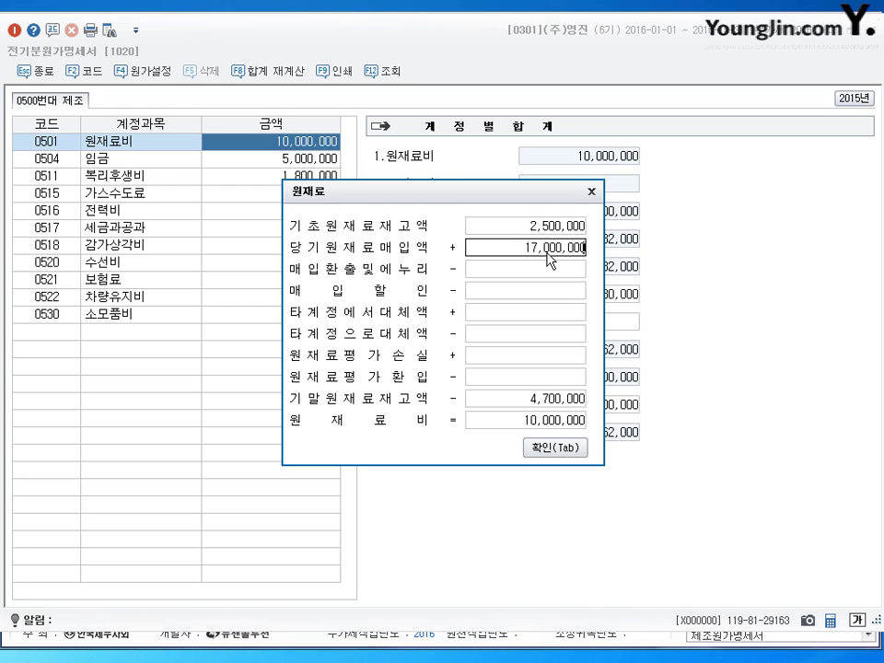
pyautogui.press('Return')
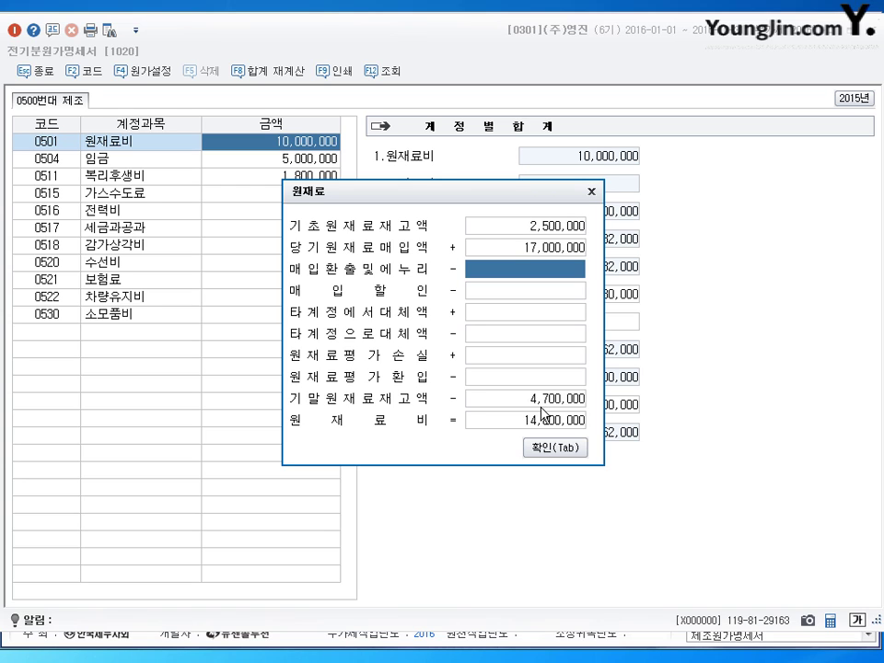
pyautogui.click(555, 448)
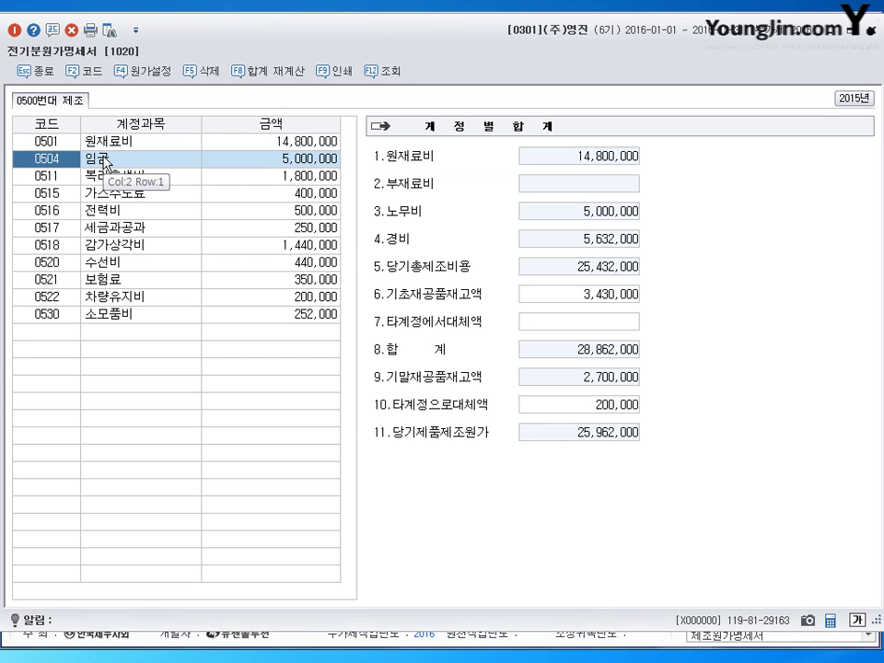
# Set the wages (임금, code 0504) amount to 8,000,000
pyautogui.click(303, 158)
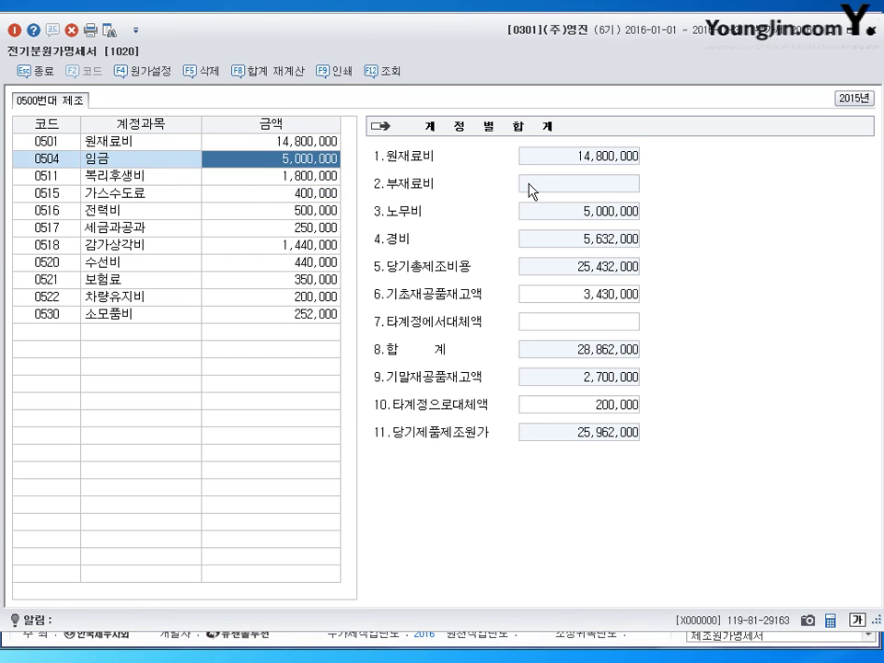
pyautogui.write('6000000')
pyautogui.press('Return')
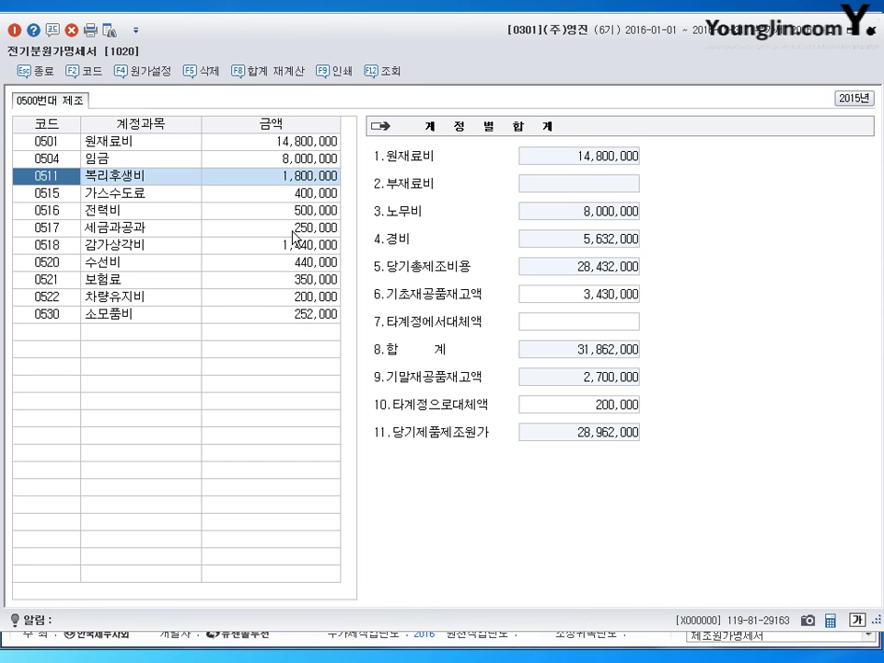
# Review the expense account amounts from 복리후생비 through 소모품비 in the prior-period cost statement
pyautogui.click(317, 175)
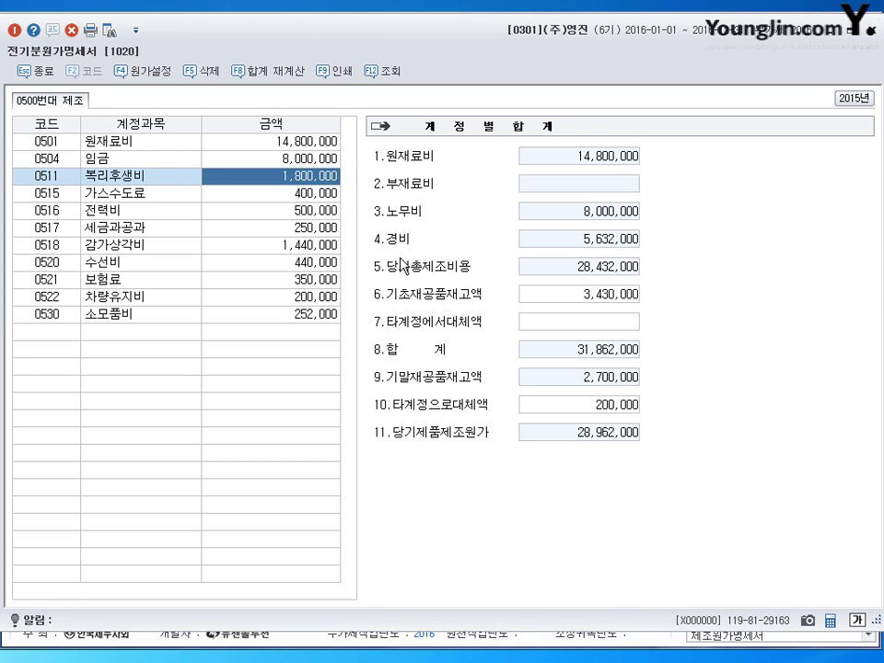
pyautogui.press('Down')
pyautogui.press('Down')
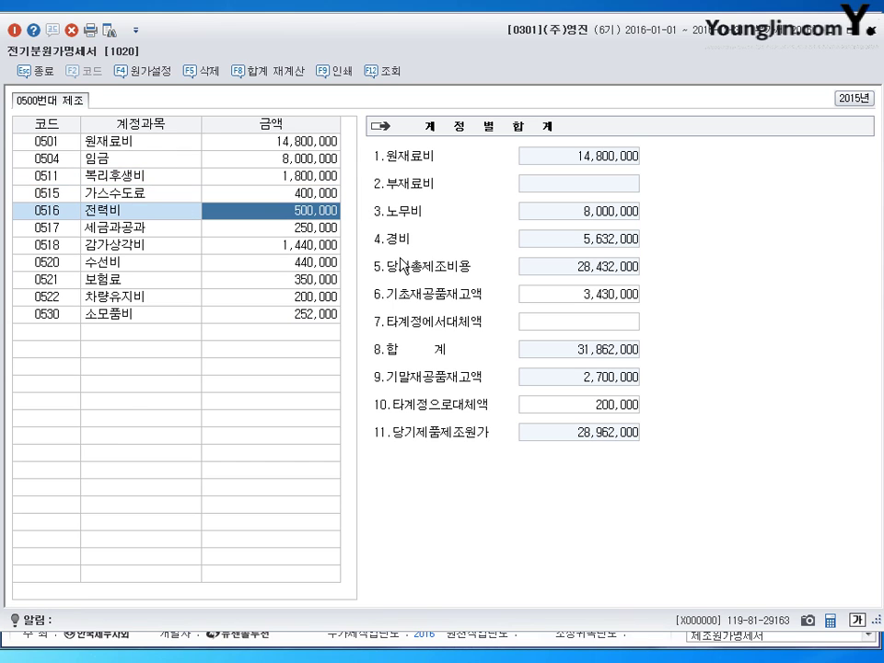
pyautogui.press('Up')
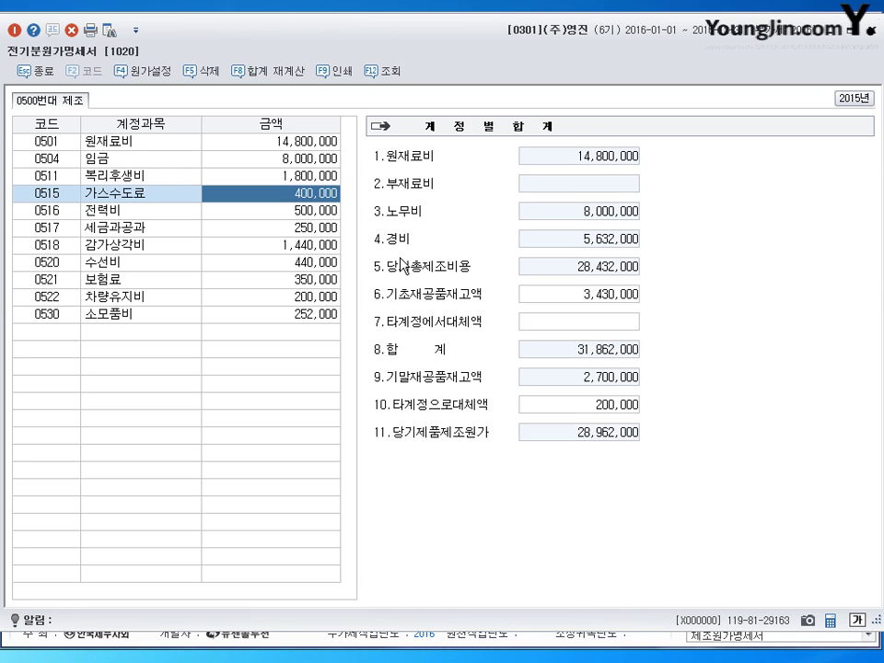
pyautogui.press('Down')
pyautogui.press('Down')
pyautogui.press('Down')
pyautogui.press('Down')
pyautogui.press('Down')
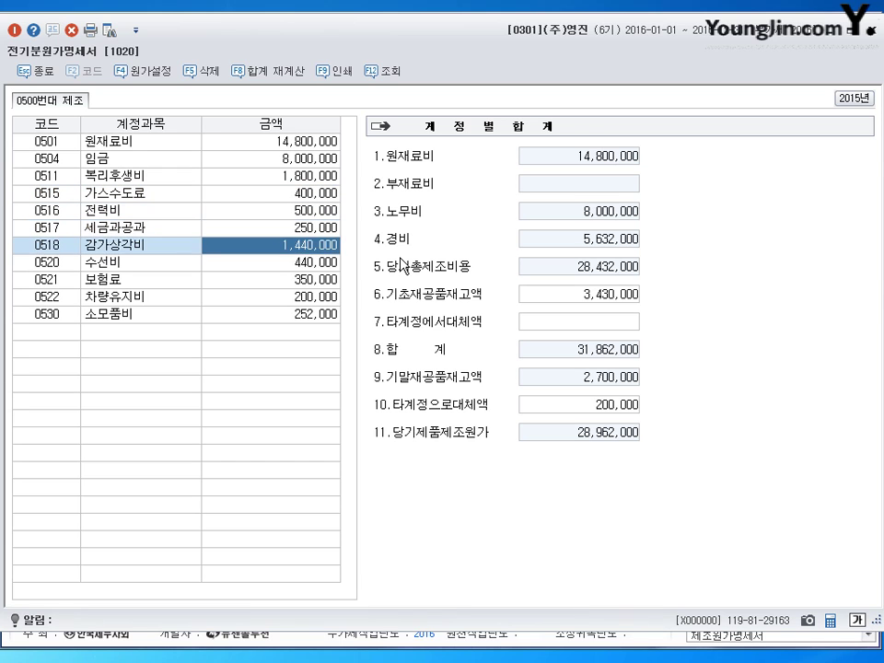
pyautogui.press('Down')
pyautogui.press('Down')
pyautogui.press('Down')
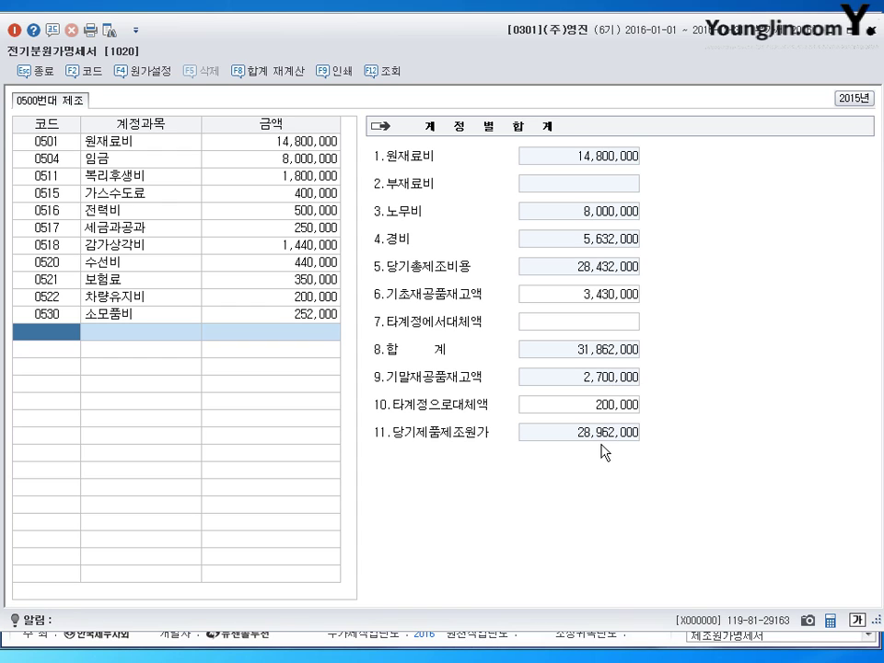
# Check 타계정으로대체액 and 당기제품제조원가 in the cost statement totals, then close the prior-period cost statement
pyautogui.click(610, 406)
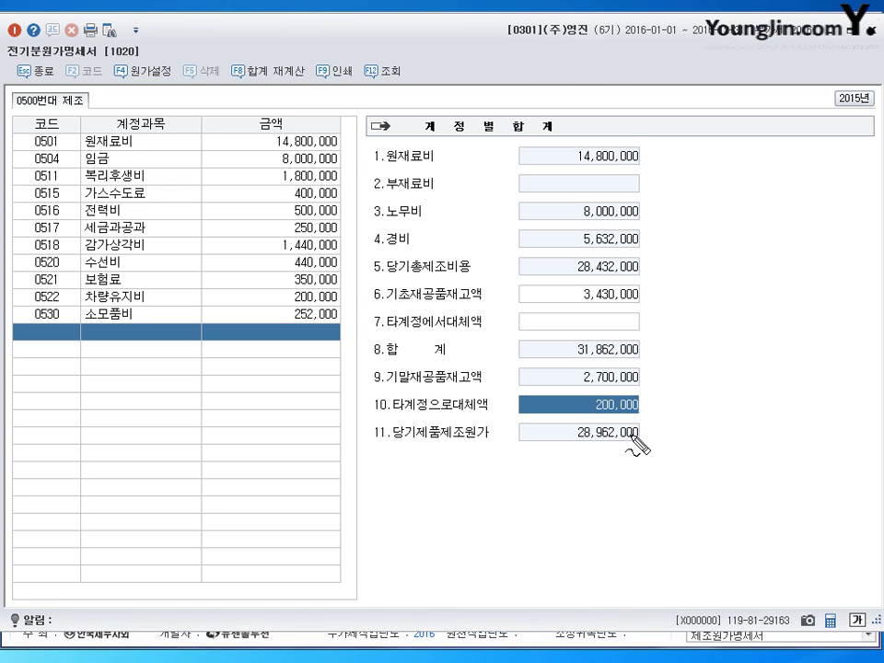
pyautogui.moveTo(663, 438)
pyautogui.mouseDown()
pyautogui.moveTo(568, 451)
pyautogui.moveTo(664, 443)
pyautogui.moveTo(671, 421)
pyautogui.moveTo(663, 440)
pyautogui.mouseUp()
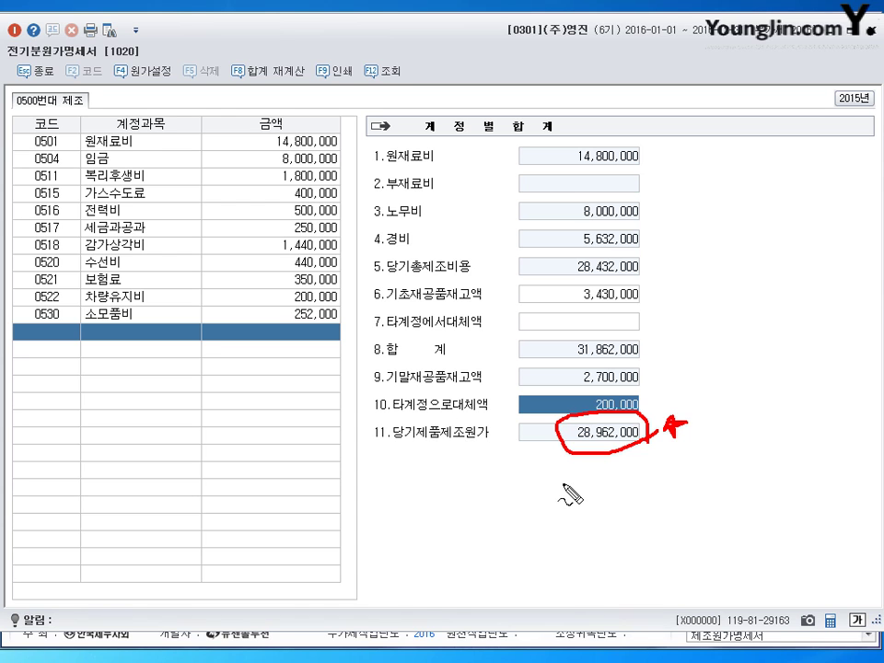
pyautogui.press('Escape')
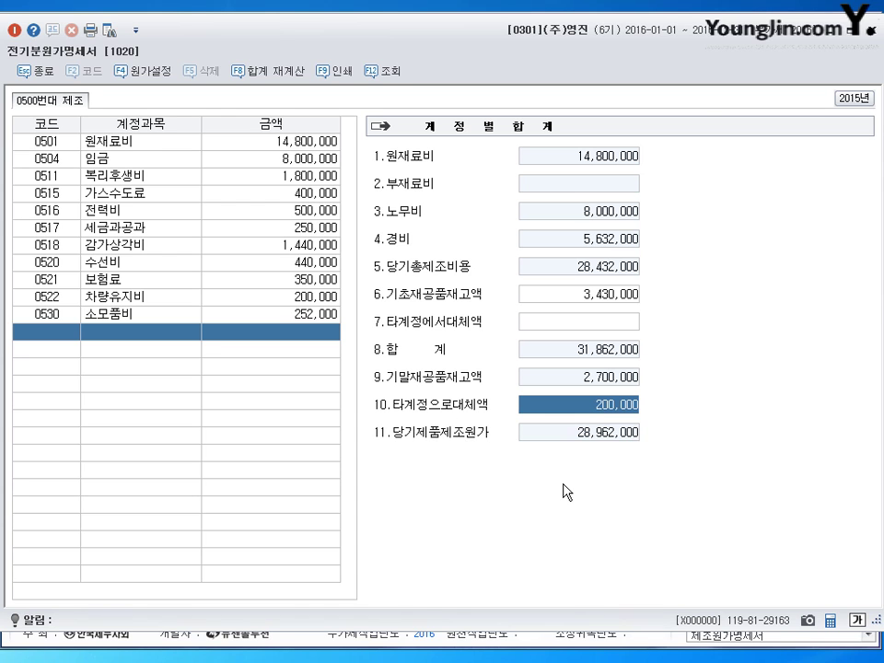
pyautogui.click(869, 34)
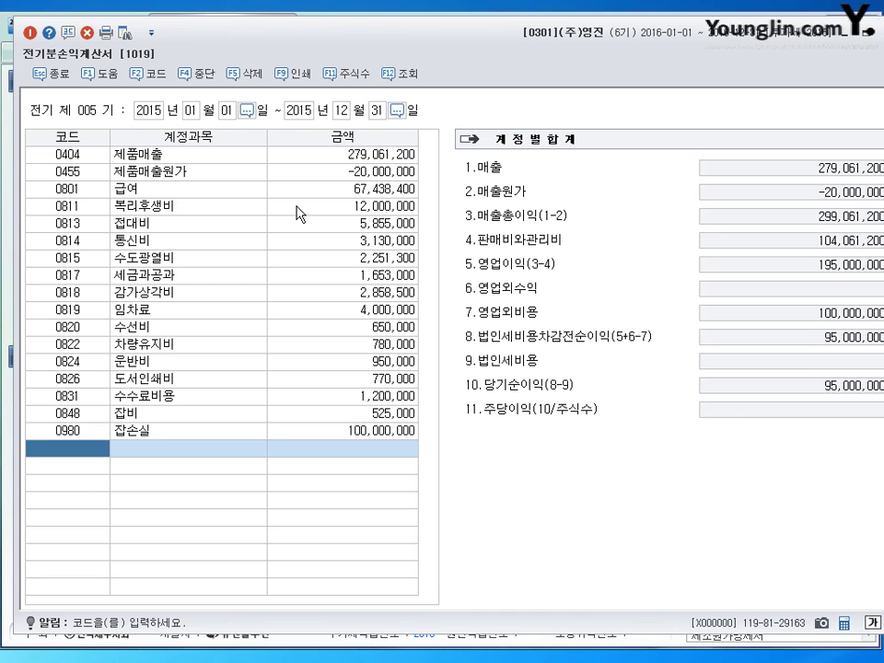
# Set 당기제품제조원가 to 28,962,000 in the cost-of-sales breakdown of 제품매출원가 in the prior-period income statement
pyautogui.moveTo(509, 43); pyautogui.dragTo(495, 41)
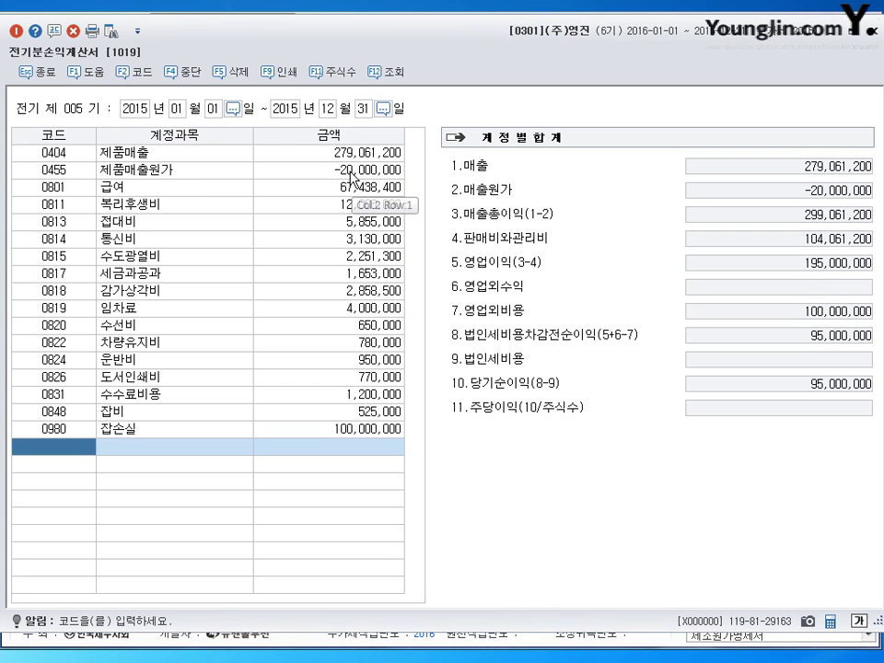
pyautogui.click(276, 169)
pyautogui.moveTo(541, 178); pyautogui.dragTo(669, 116)
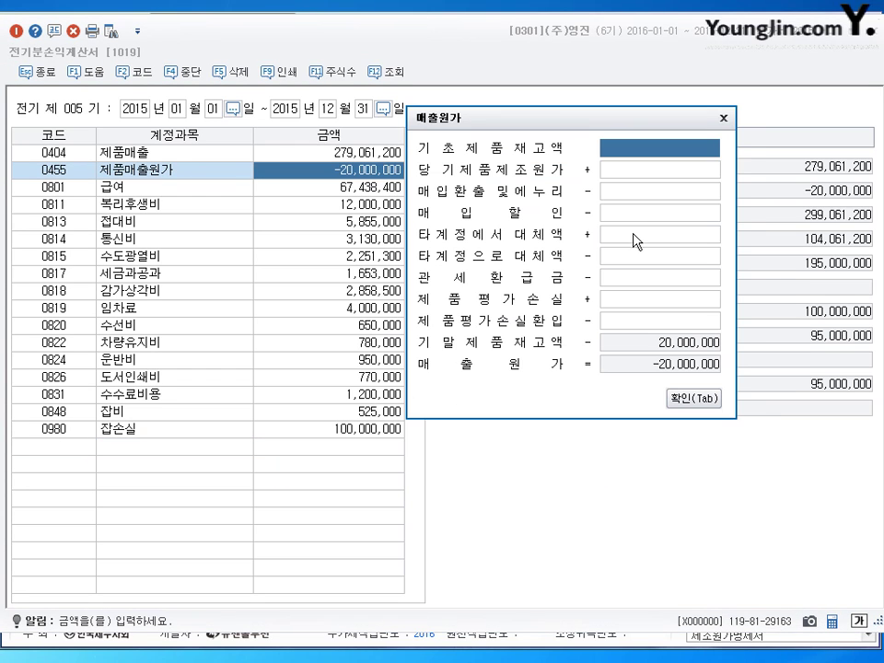
pyautogui.click(637, 172)
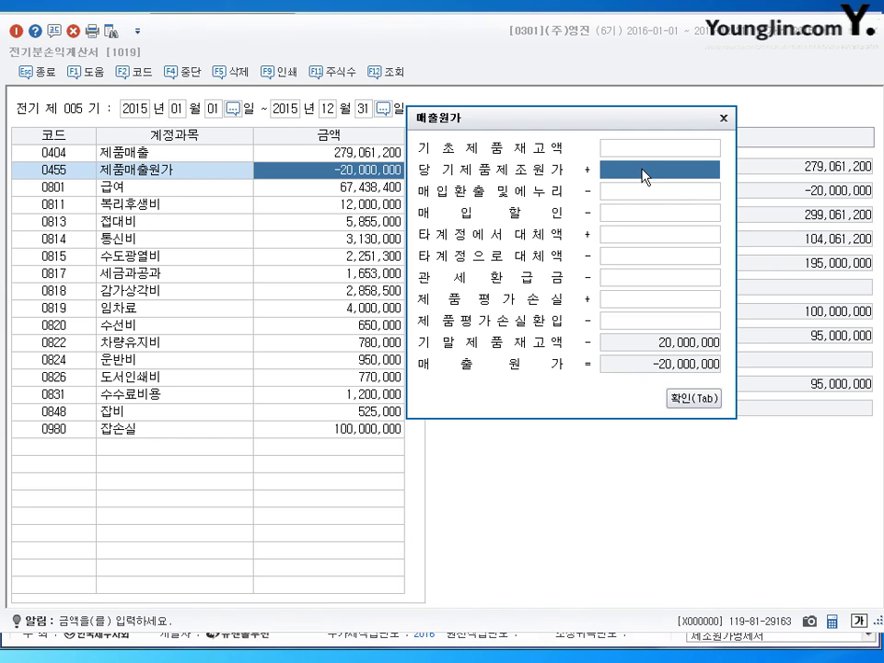
pyautogui.write('28')
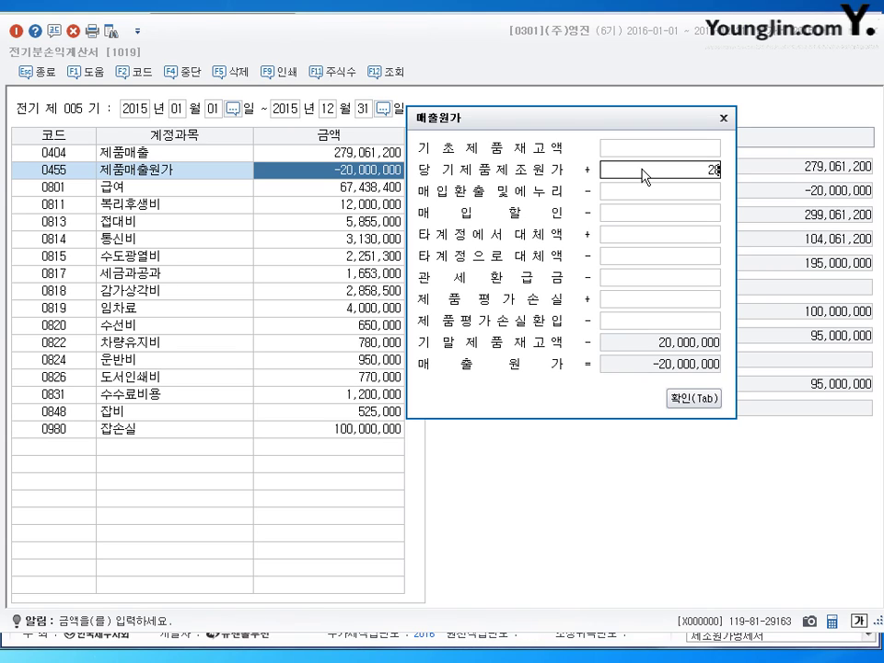
pyautogui.write('9620000')
pyautogui.press('Return')
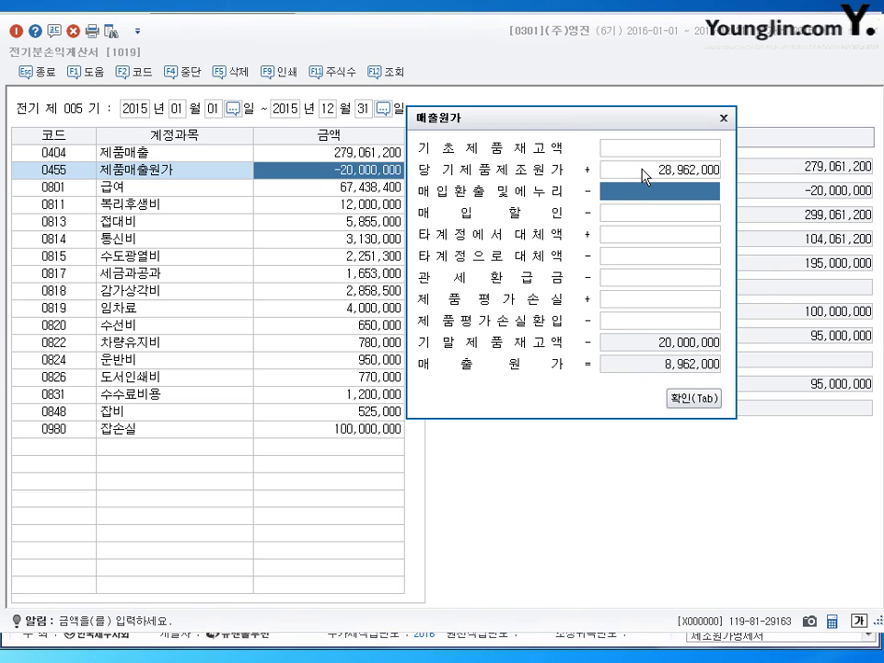
pyautogui.click(643, 175)
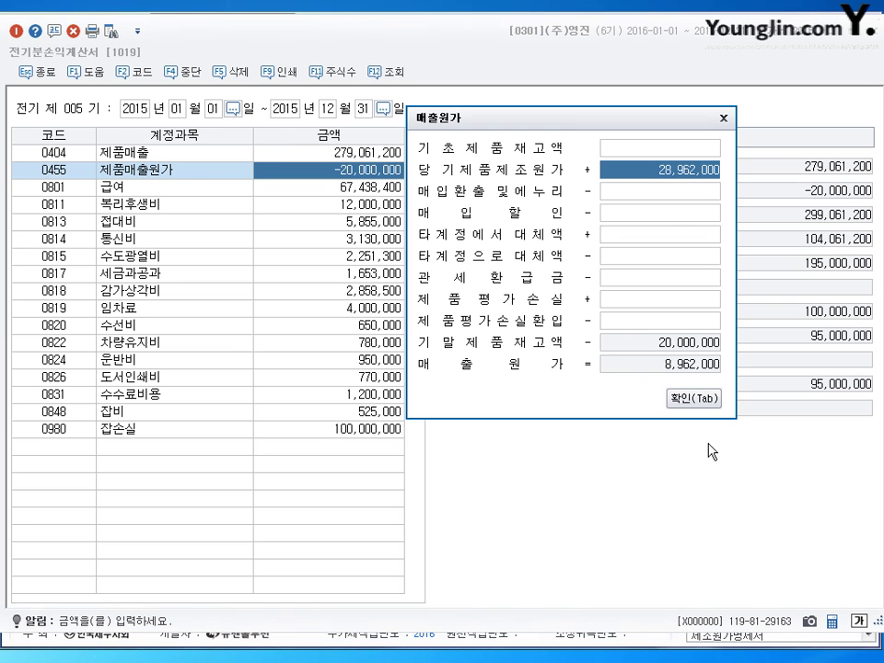
pyautogui.press('Tab')
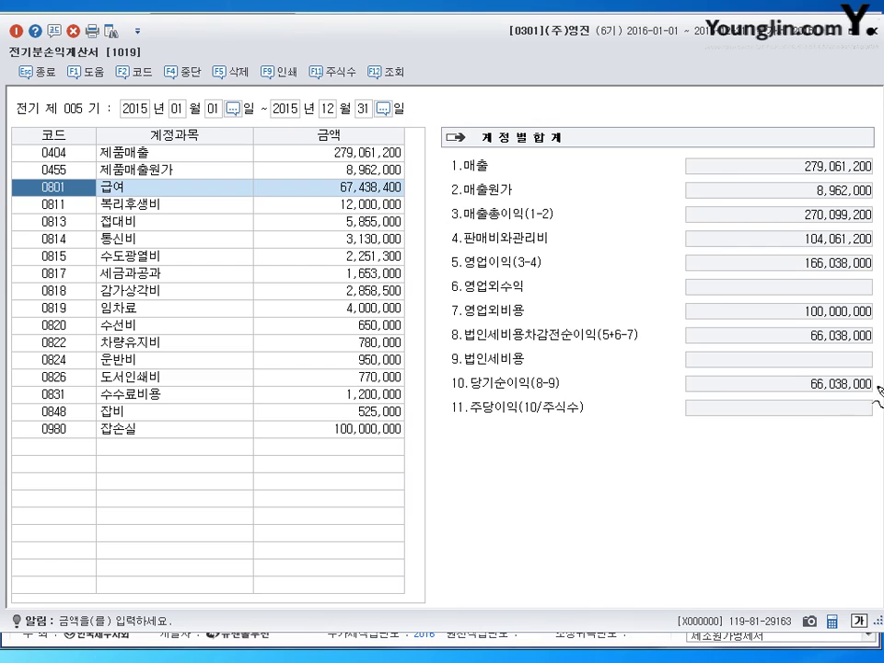
# Check the net income (당기순이익) in the prior-period income statement and close the statement
pyautogui.moveTo(879, 375)
pyautogui.mouseDown()
pyautogui.moveTo(790, 402)
pyautogui.moveTo(877, 405)
pyautogui.moveTo(819, 401)
pyautogui.mouseUp()
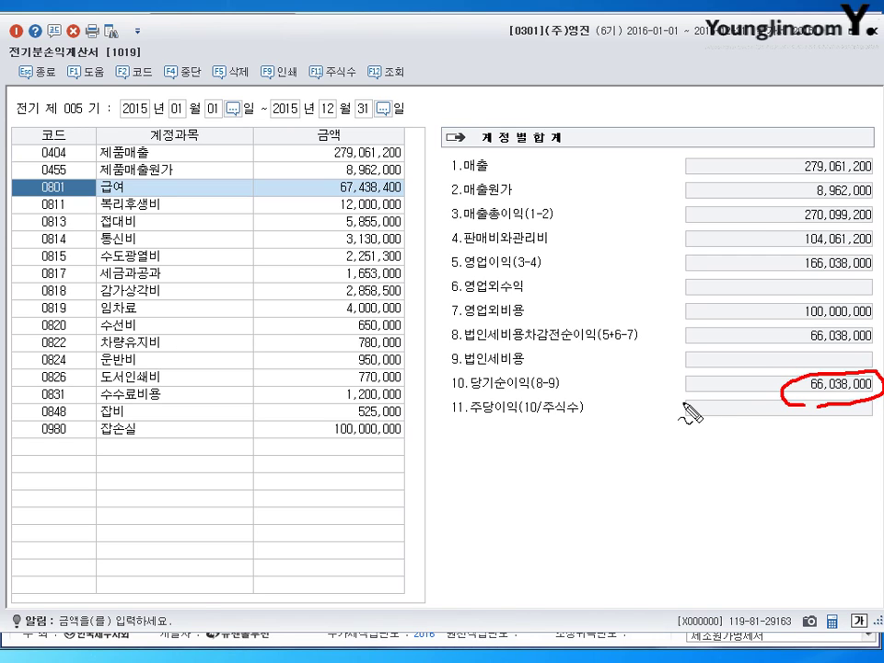
pyautogui.press('Escape')
pyautogui.click(869, 30)
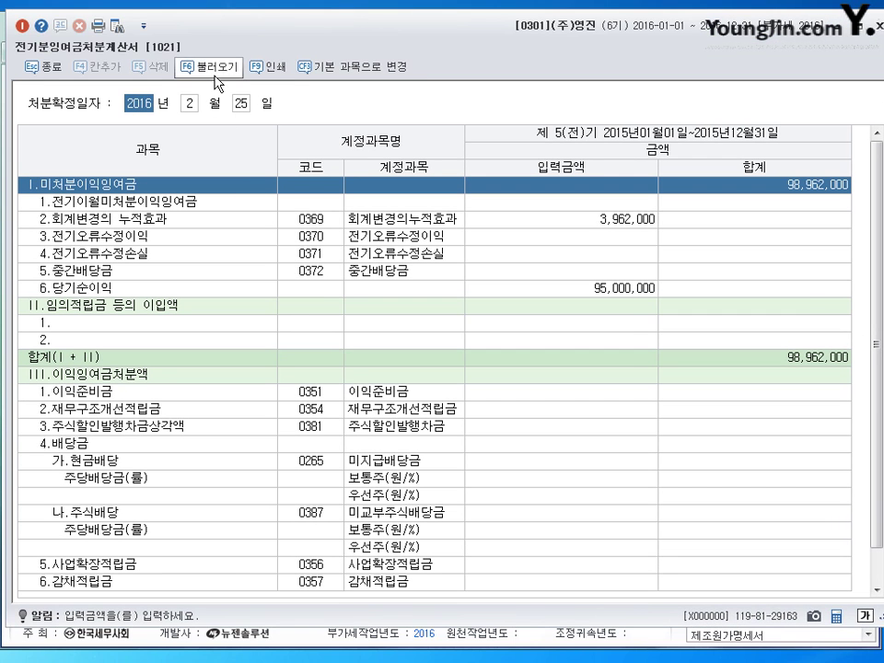
# Load the prior-period income statement's net income into 당기순이익 of the retained earnings appropriation statement (전기분잉여금처분계산서)
pyautogui.click(208, 67)
pyautogui.click(444, 318)
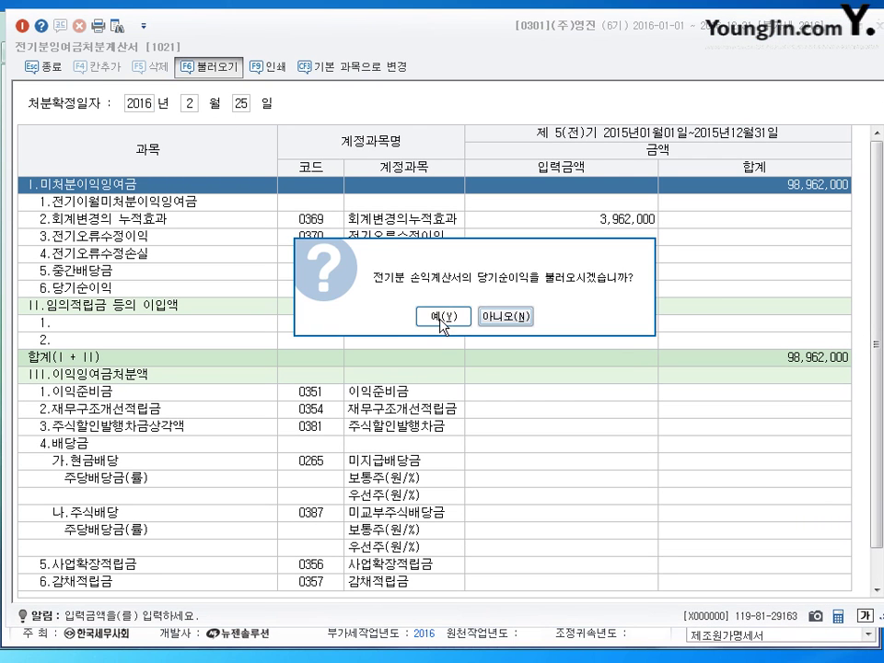
pyautogui.click(597, 292)
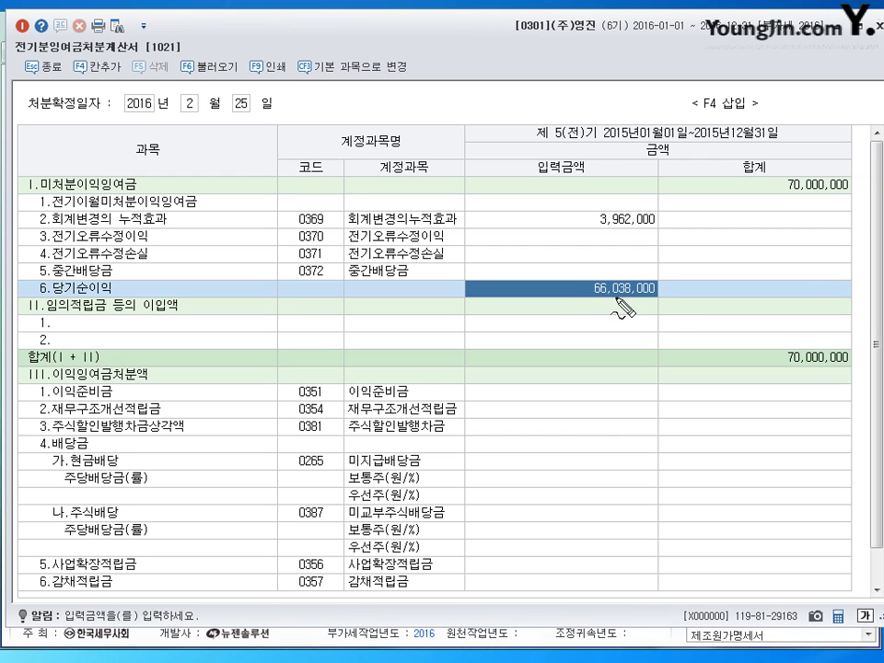
# Check the 미처분이익잉여금 total in the appropriation statement, then close the statement
pyautogui.moveTo(842, 190); pyautogui.dragTo(845, 172)
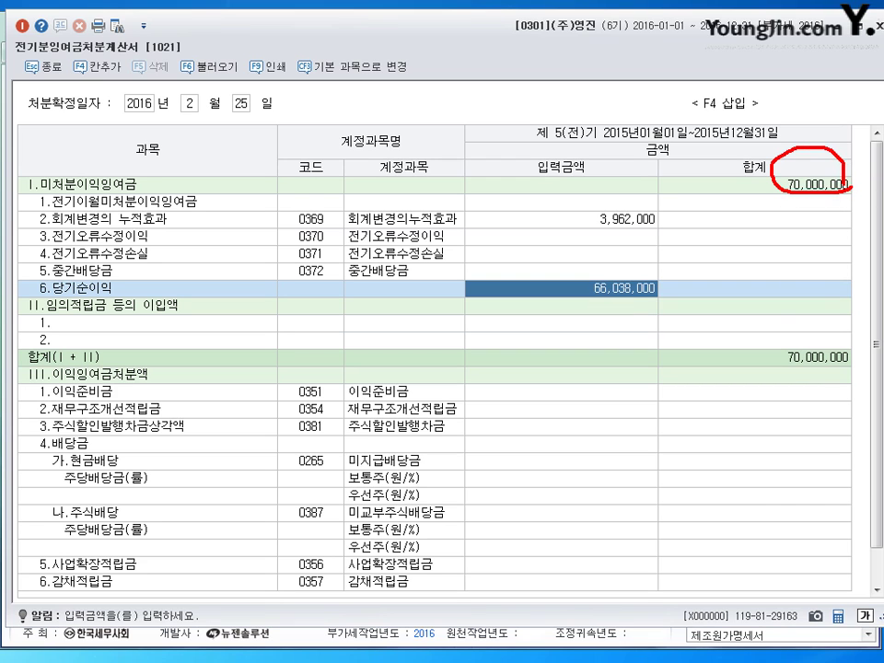
pyautogui.moveTo(22, 181)
pyautogui.mouseDown()
pyautogui.moveTo(32, 171)
pyautogui.moveTo(8, 186)
pyautogui.moveTo(136, 188)
pyautogui.mouseUp()
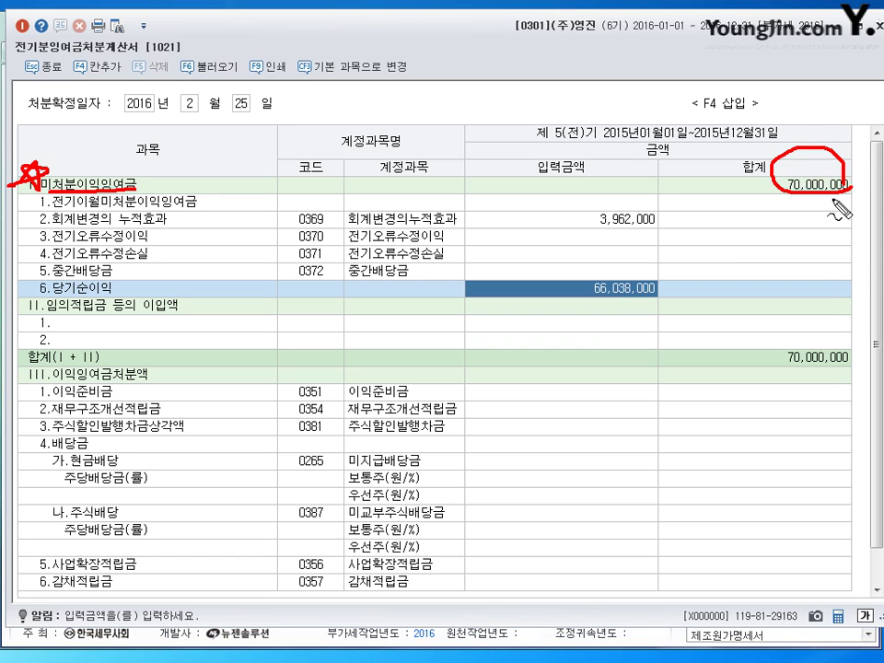
pyautogui.press('Escape')
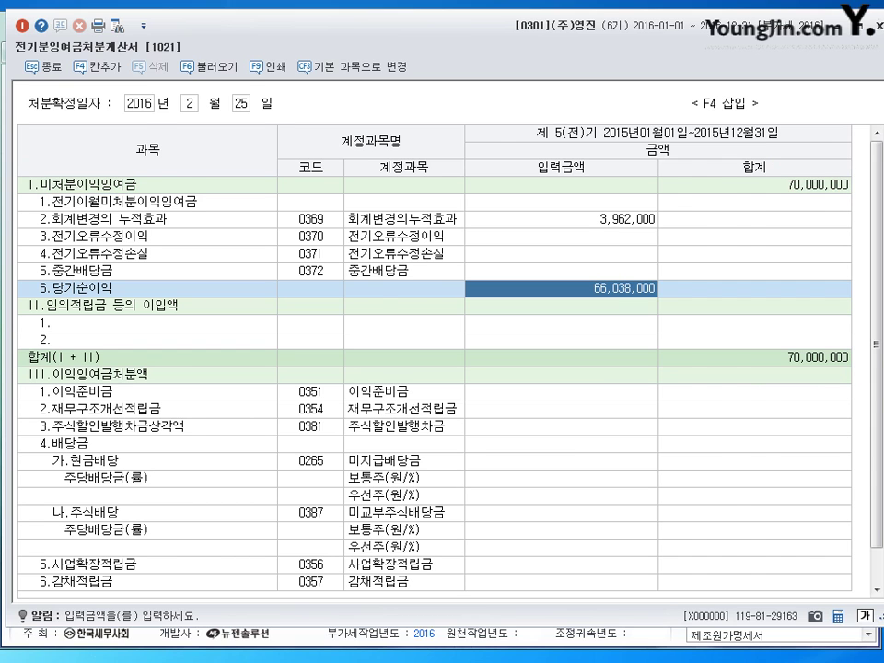
pyautogui.click(872, 26)
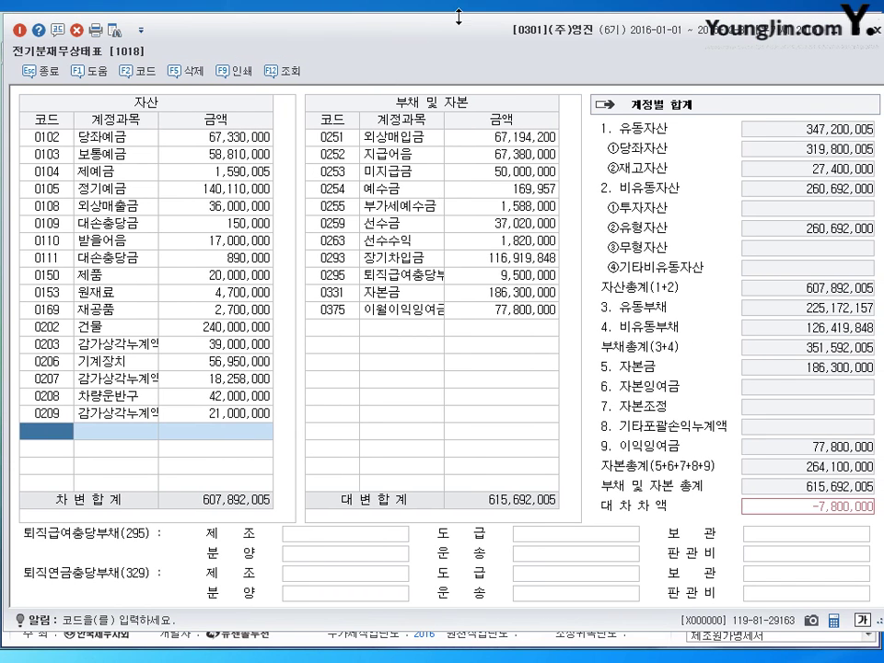
# Widen the account-name column for liabilities and equity, set 이월이익잉여금 (0375) to 70,000,000, and close the prior-period balance sheet
pyautogui.click(369, 242)
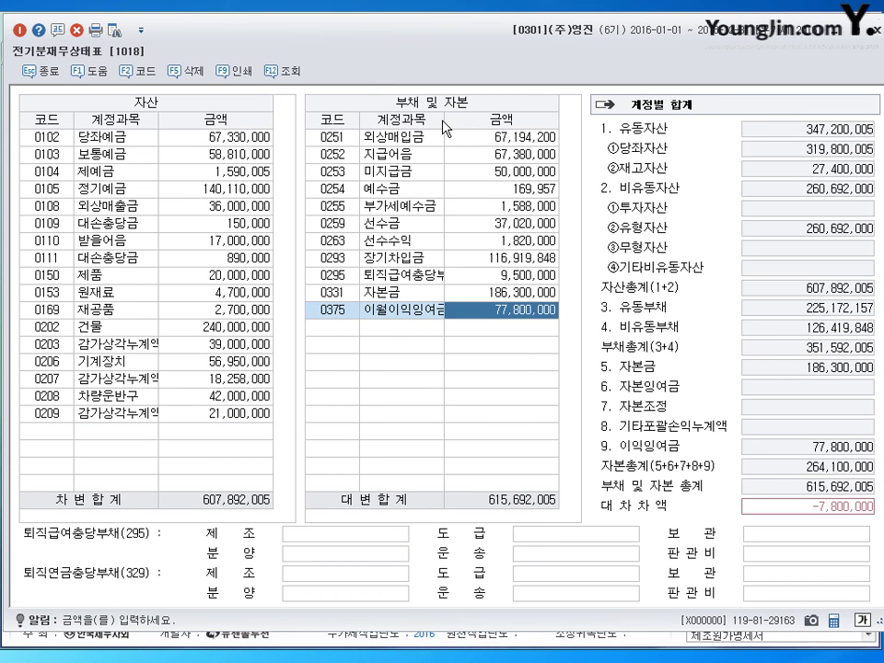
pyautogui.moveTo(444, 119); pyautogui.dragTo(464, 118)
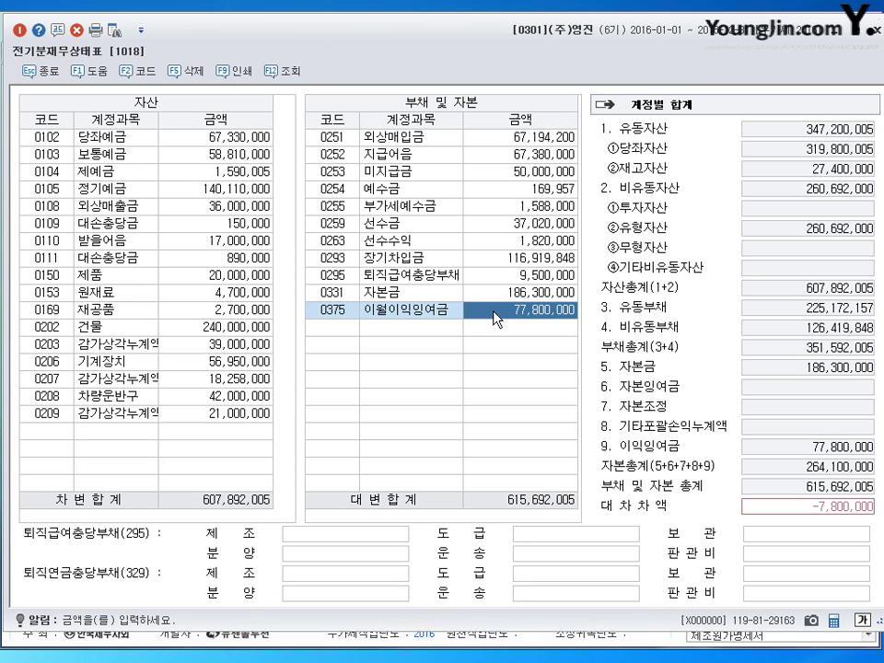
pyautogui.write('70000')
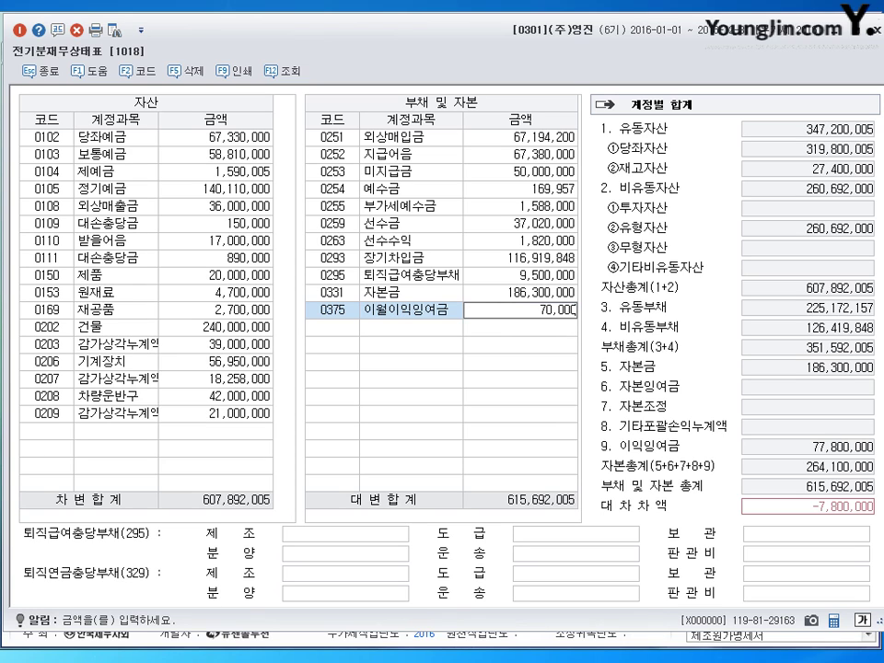
pyautogui.press('KP_Add')
pyautogui.press('Return')
pyautogui.click(505, 316)
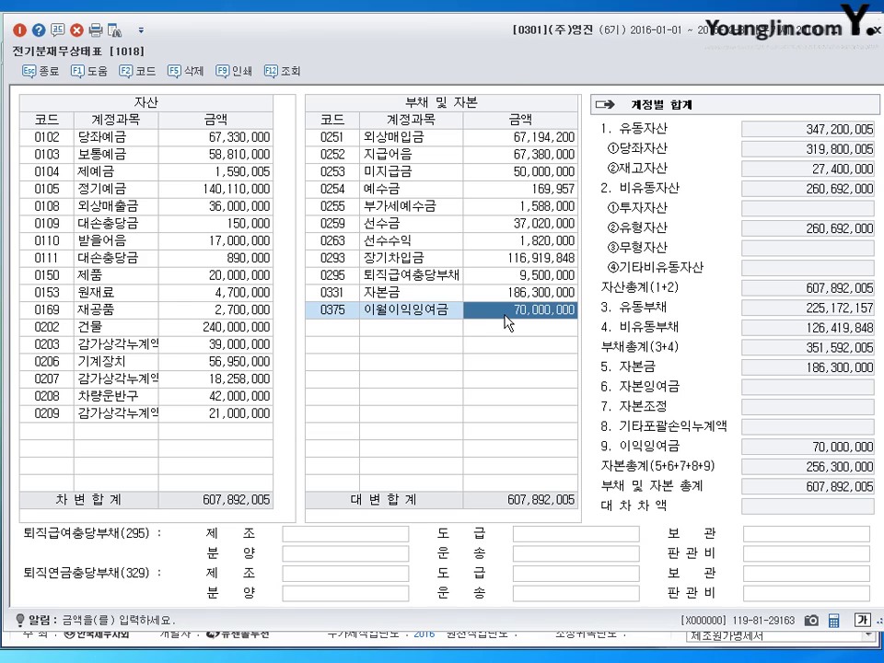
pyautogui.moveTo(856, 518)
pyautogui.mouseDown()
pyautogui.moveTo(797, 523)
pyautogui.moveTo(849, 525)
pyautogui.mouseUp()
pyautogui.click(875, 31)
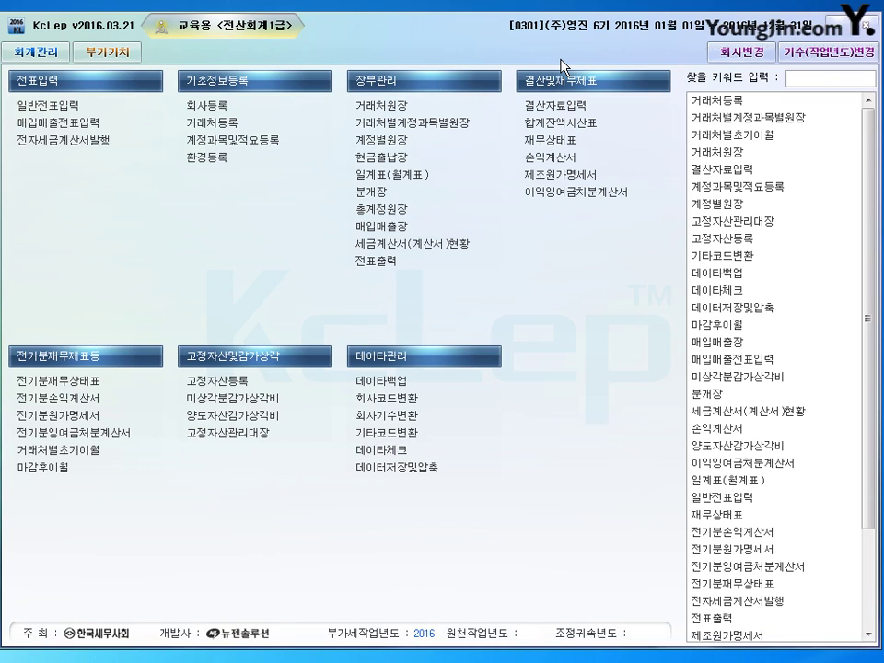